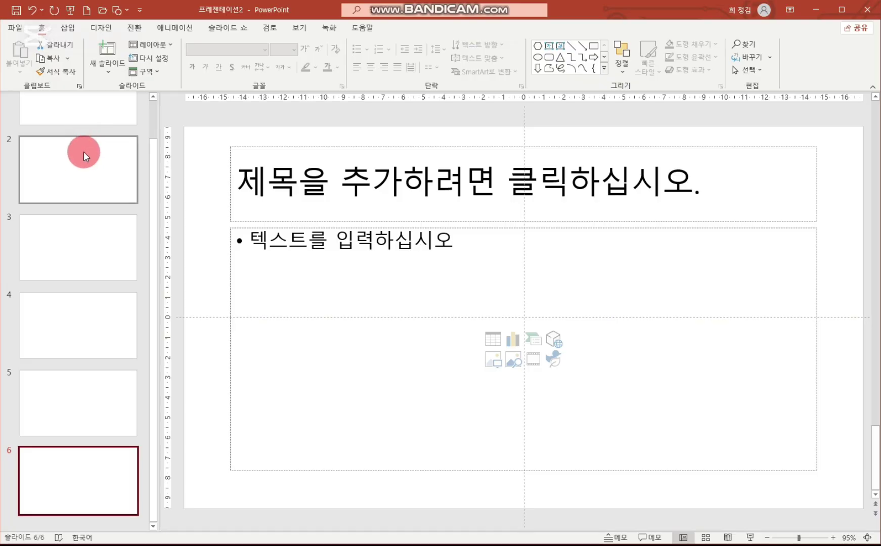
{"action": "left_click", "coordinate": [77, 164]}
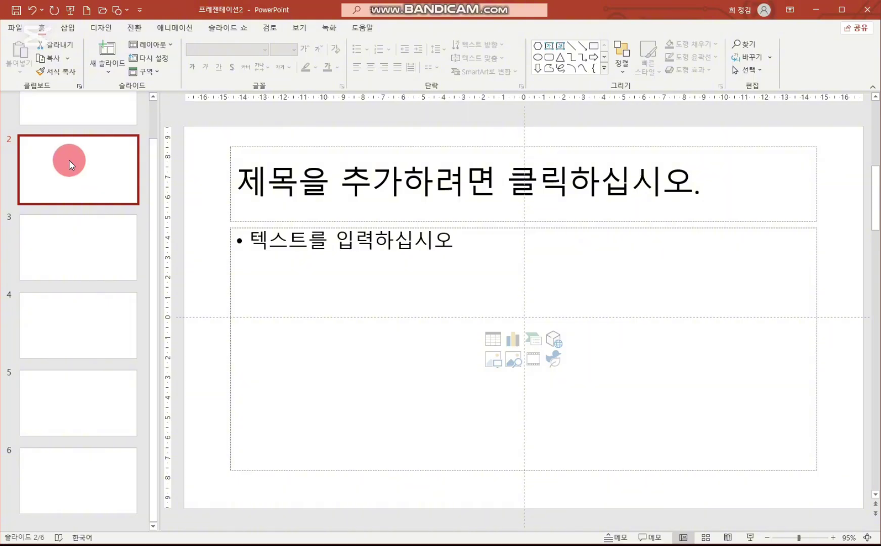
{"action": "left_click", "coordinate": [141, 11]}
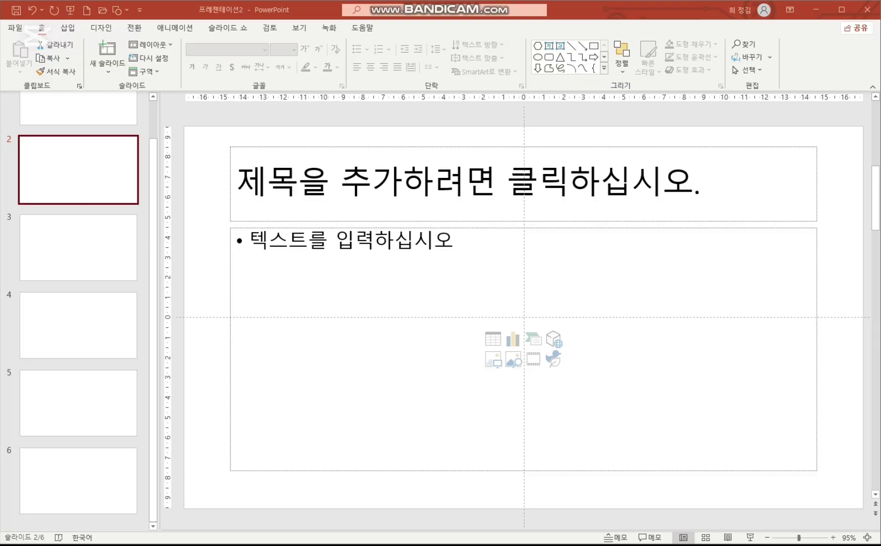
{"action": "left_click", "coordinate": [606, 437]}
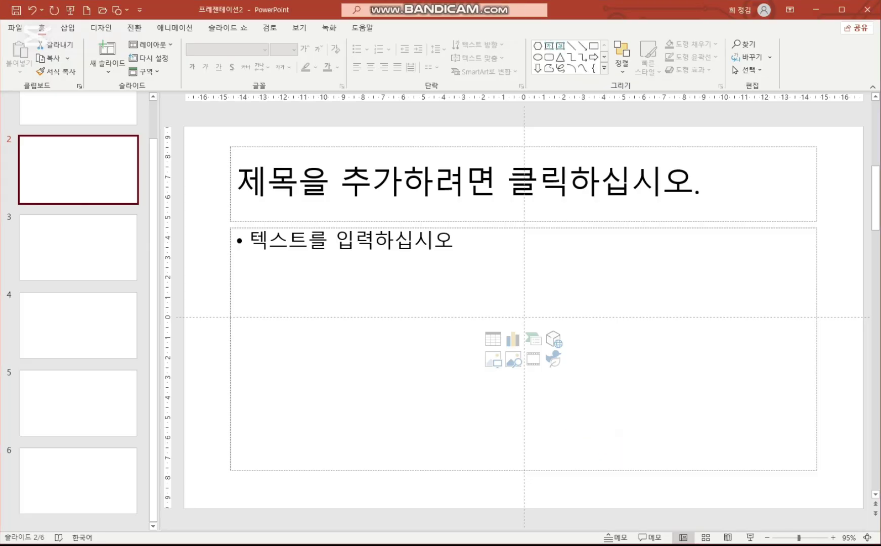
{"action": "left_click", "coordinate": [299, 30]}
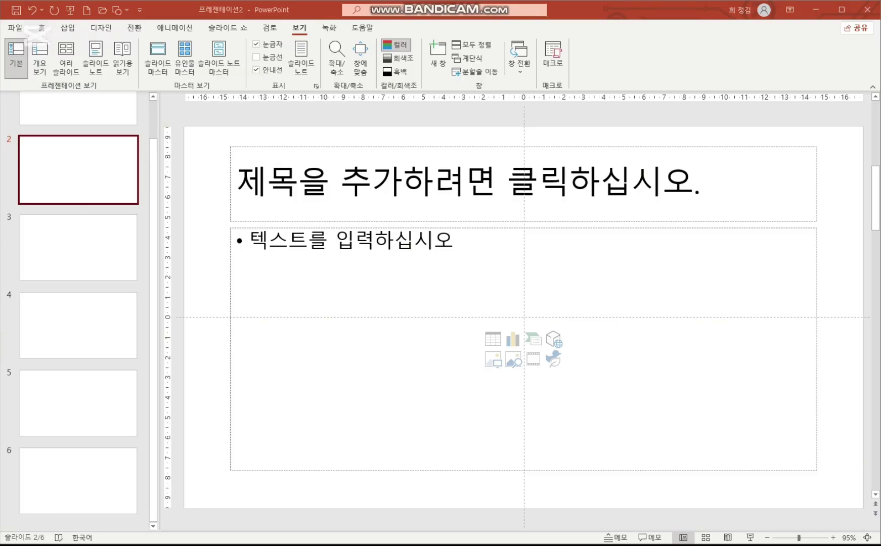
{"action": "left_click", "coordinate": [86, 154]}
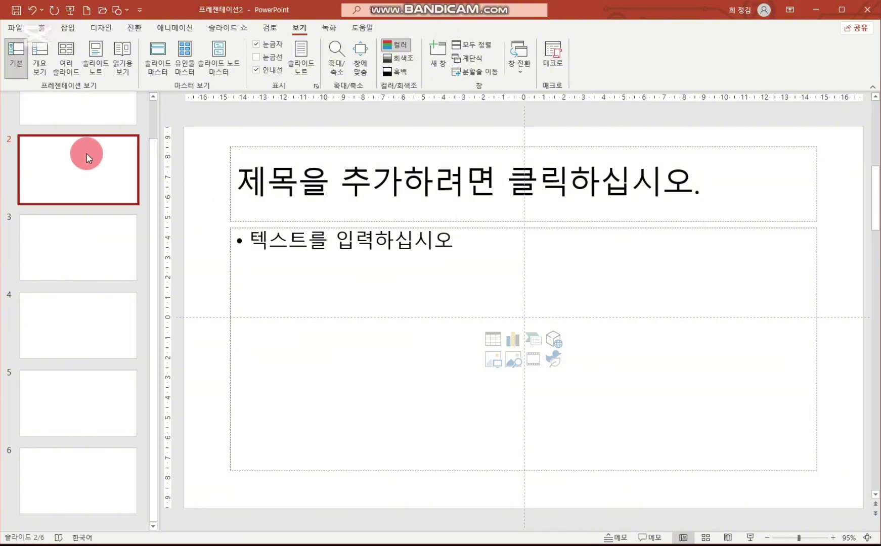
Change the presentation's slide size to a narrower format, about 27.5 cm wide by 19 cm high.
{"action": "scroll", "coordinate": [127, 141], "scroll_direction": "up", "scroll_amount": 1}
{"action": "left_click", "coordinate": [105, 143]}
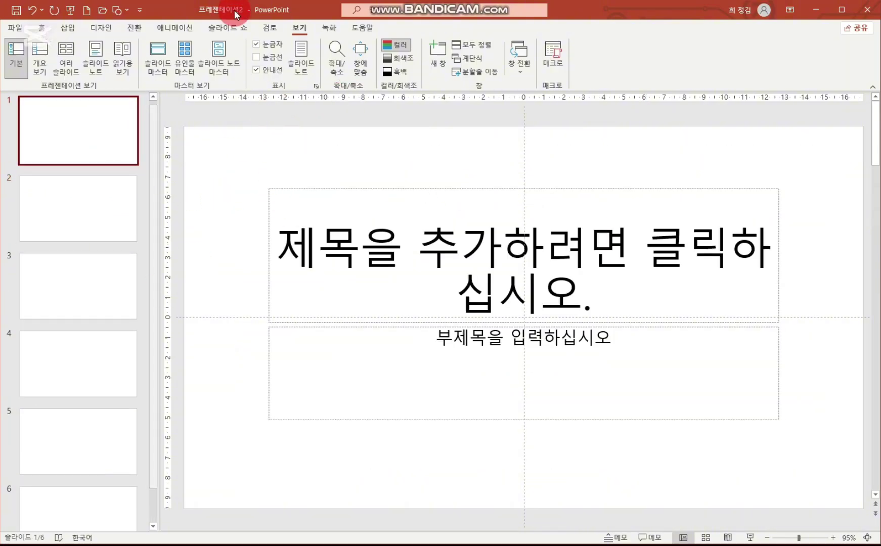
{"action": "left_click", "coordinate": [109, 27]}
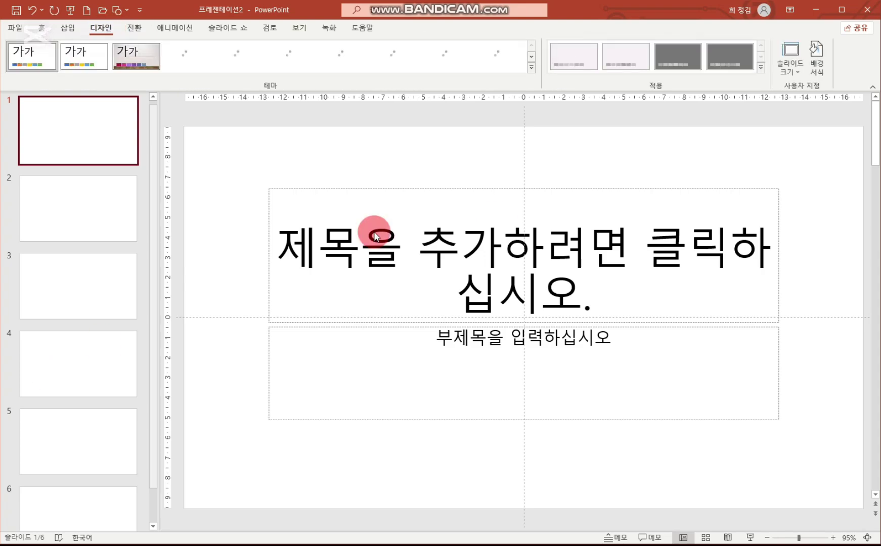
{"action": "left_click", "coordinate": [800, 71]}
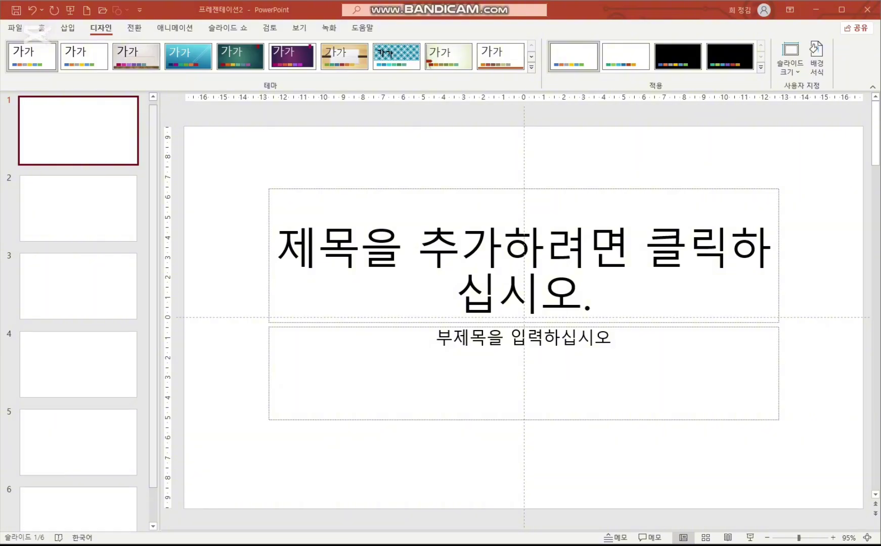
{"action": "left_click", "coordinate": [520, 289]}
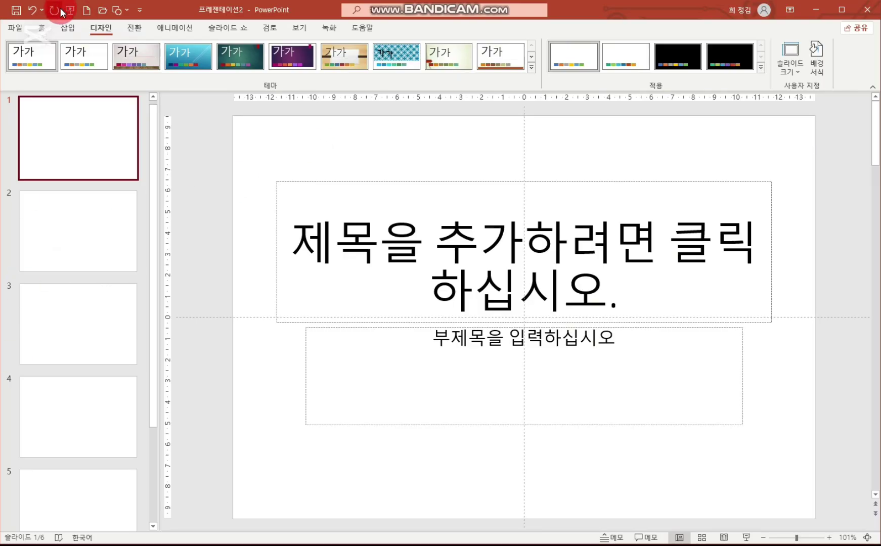
Save the presentation in the ITQ documents folder under the file name 기출5회-파워포인트.pptx.
{"action": "left_click", "coordinate": [16, 12]}
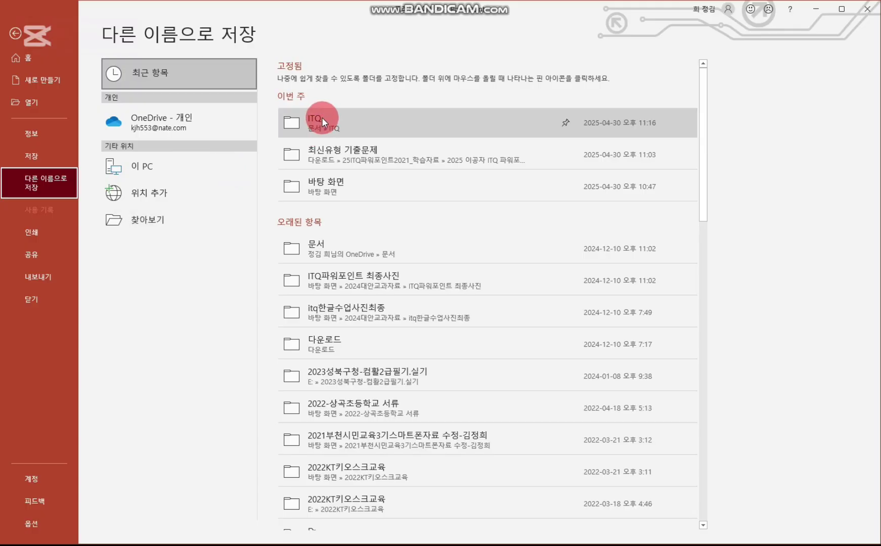
{"action": "left_click", "coordinate": [321, 118]}
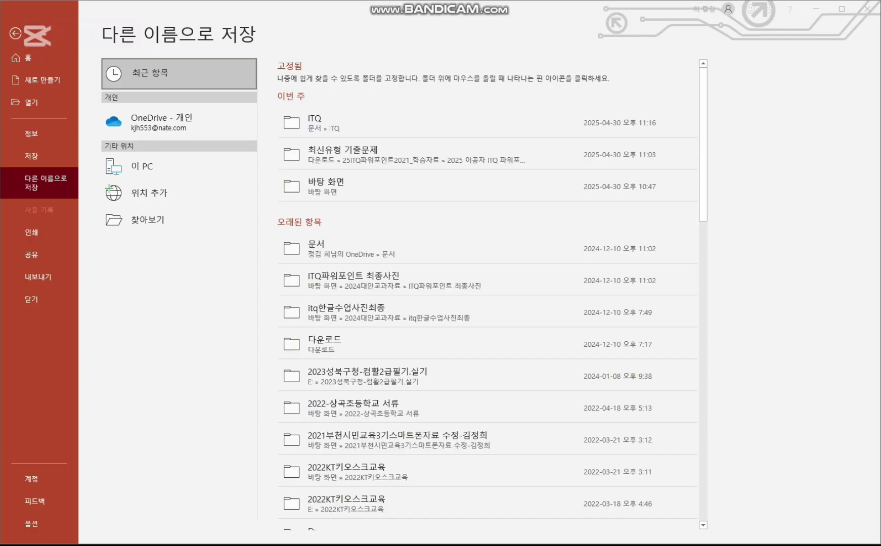
{"action": "key", "text": "Escape"}
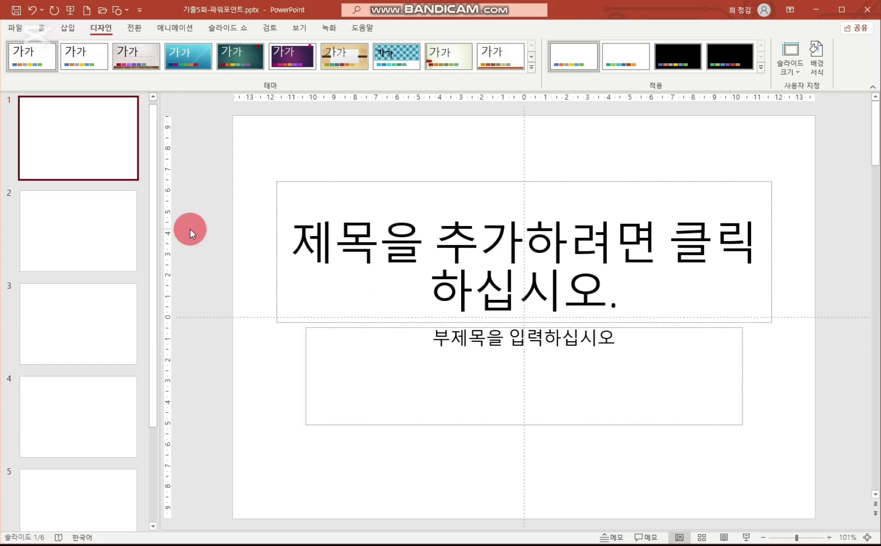
Switch from slide 2 to the slide master view with its title-and-content layout selected.
{"action": "left_click", "coordinate": [96, 246]}
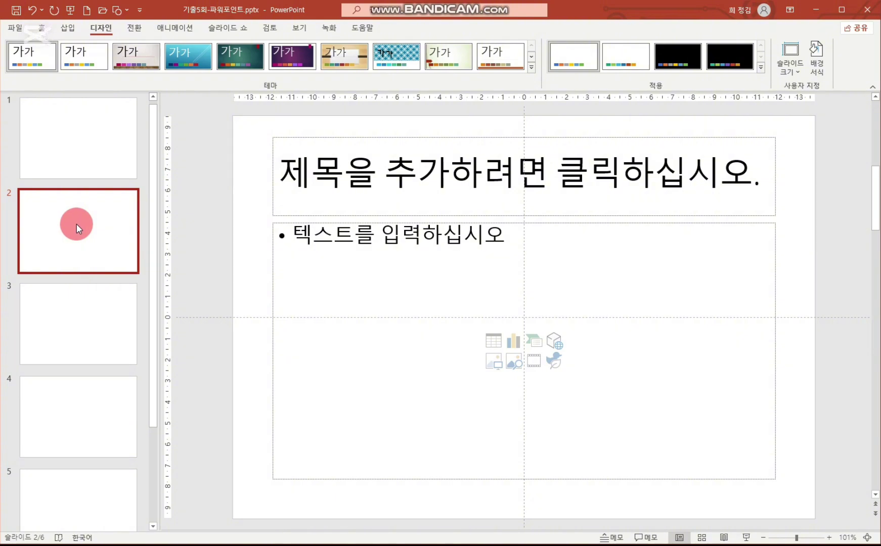
{"action": "left_click", "coordinate": [299, 27]}
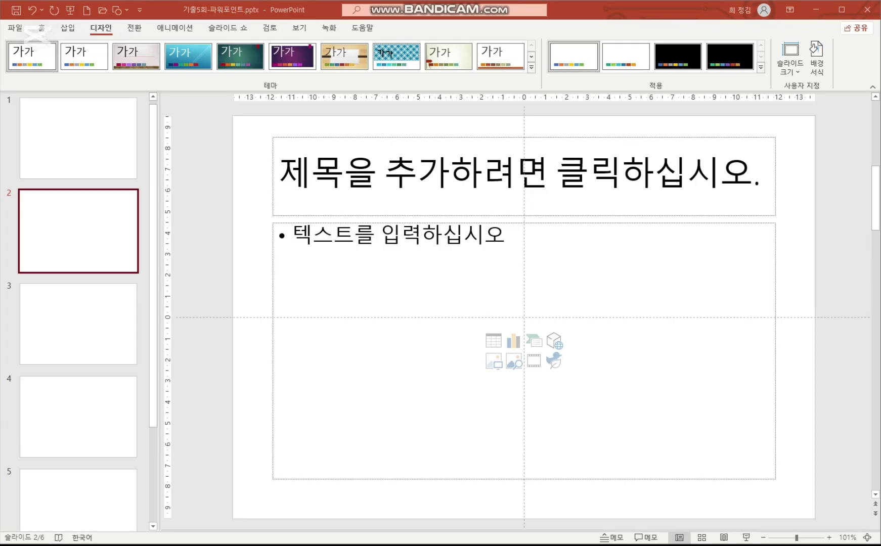
{"action": "left_click", "coordinate": [301, 28]}
{"action": "left_click", "coordinate": [152, 65]}
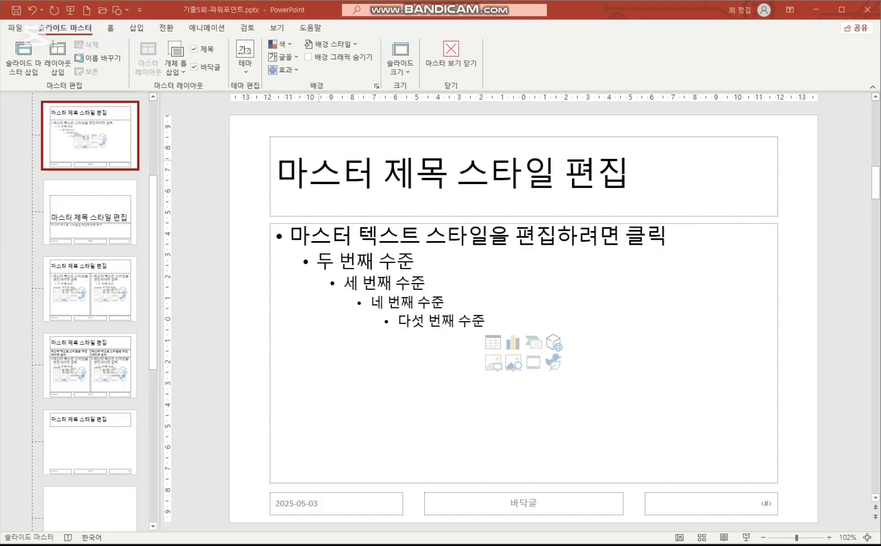
{"action": "left_click", "coordinate": [105, 158]}
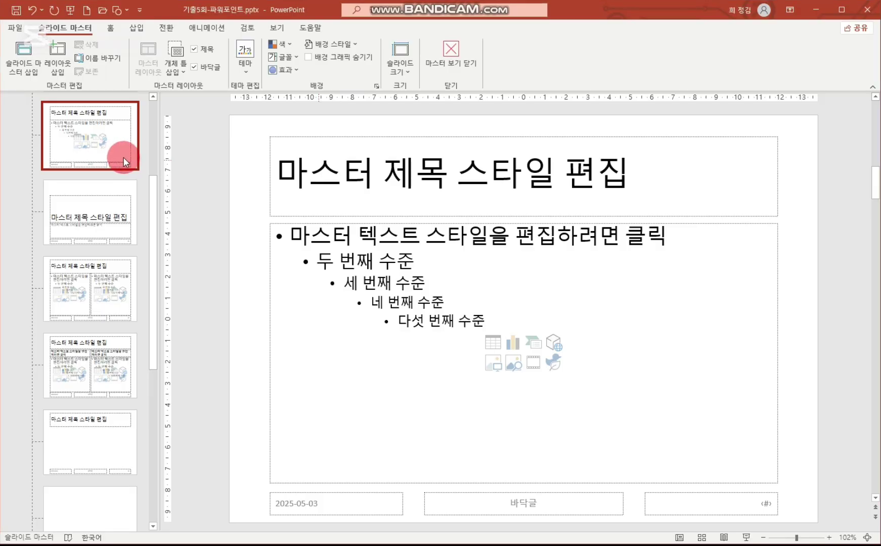
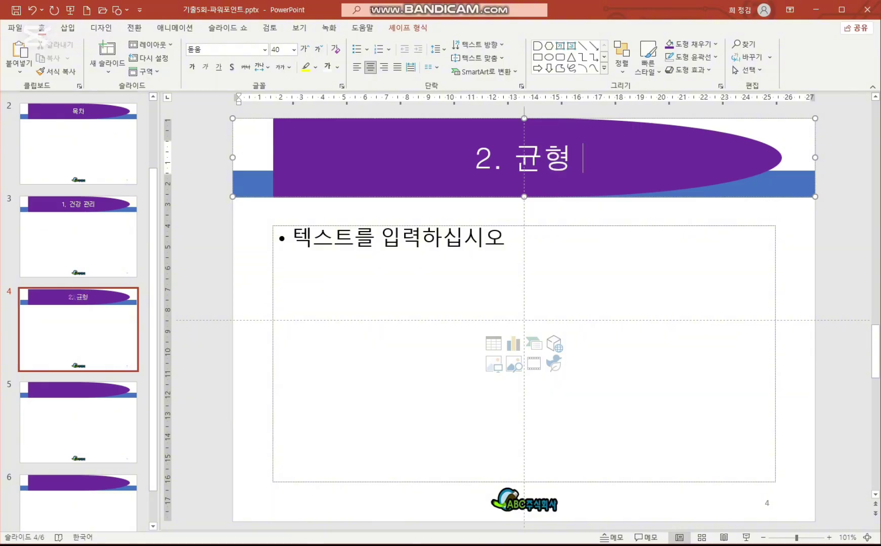
Complete the title of slide 4 so that it reads "2. 균형있는 식생활".
{"action": "type", "text": "있는 ㅅㅐㄱ생"}
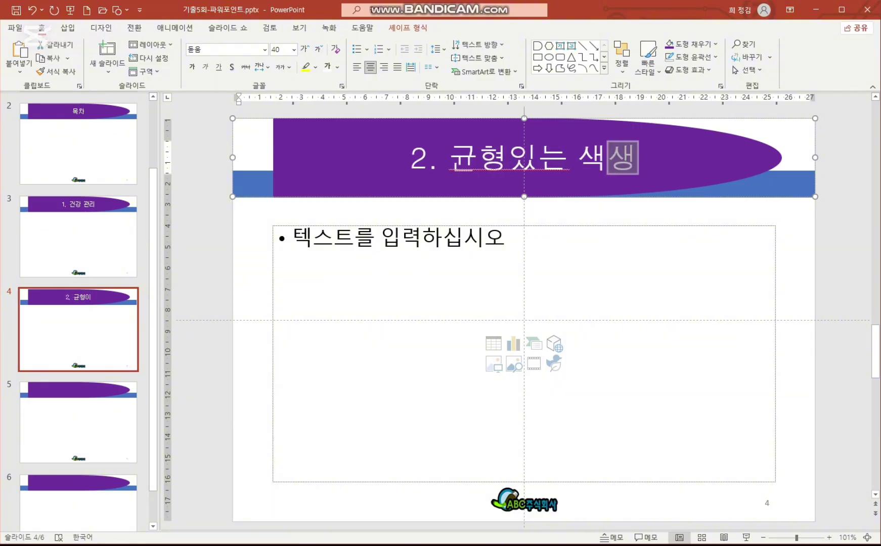
{"action": "key", "text": "BackSpace"}
{"action": "key", "text": "BackSpace"}
{"action": "key", "text": "BackSpace"}
{"action": "key", "text": "BackSpace"}
{"action": "type", "text": "ㅅㅣㄱ생활"}
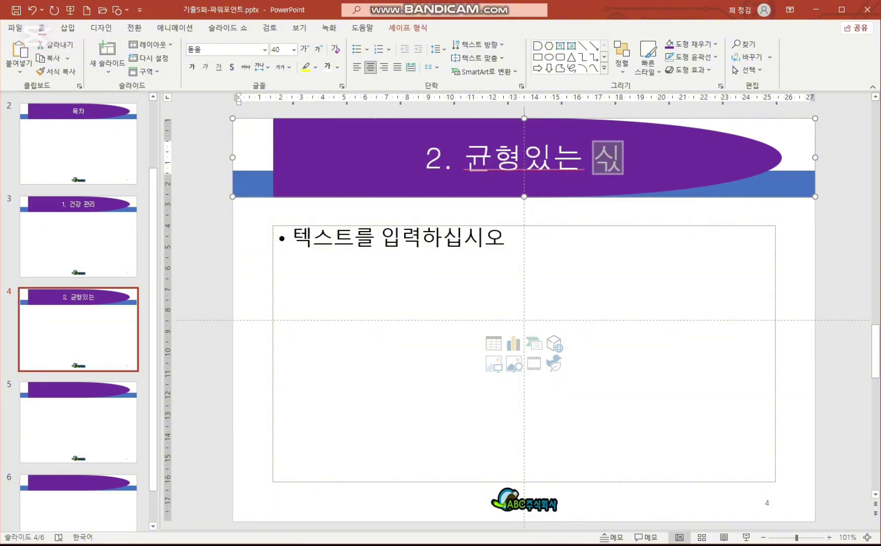
Enter "3. 건강을 해치는 흡연/음주" as the title of slide 5.
{"action": "left_click", "coordinate": [113, 393]}
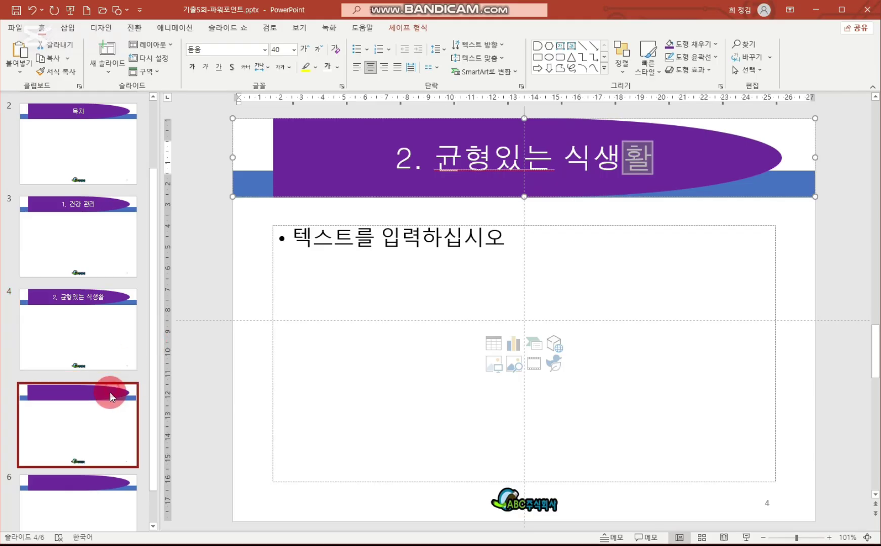
{"action": "left_click", "coordinate": [472, 155]}
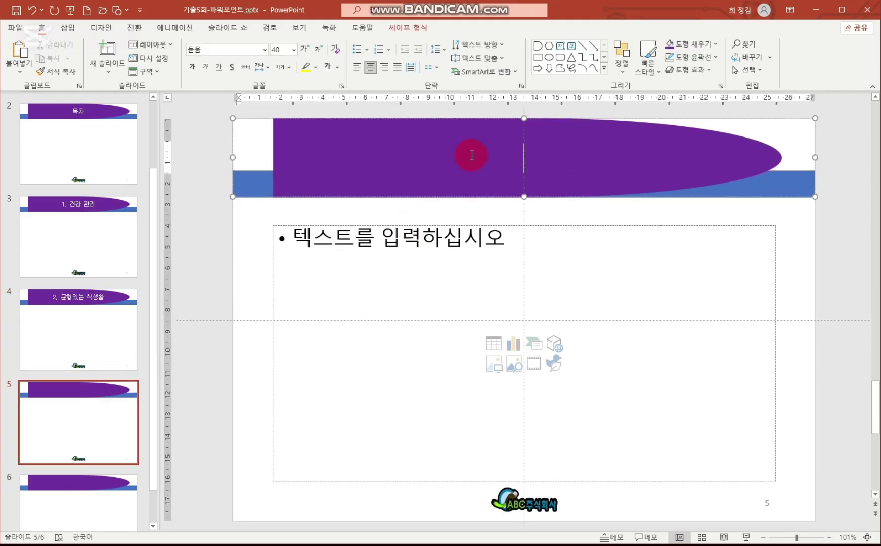
{"action": "type", "text": "3. ㄱㅓㄴㄱㅏㅇㅇㅡㄹ ㅎㅐㅊㅣ"}
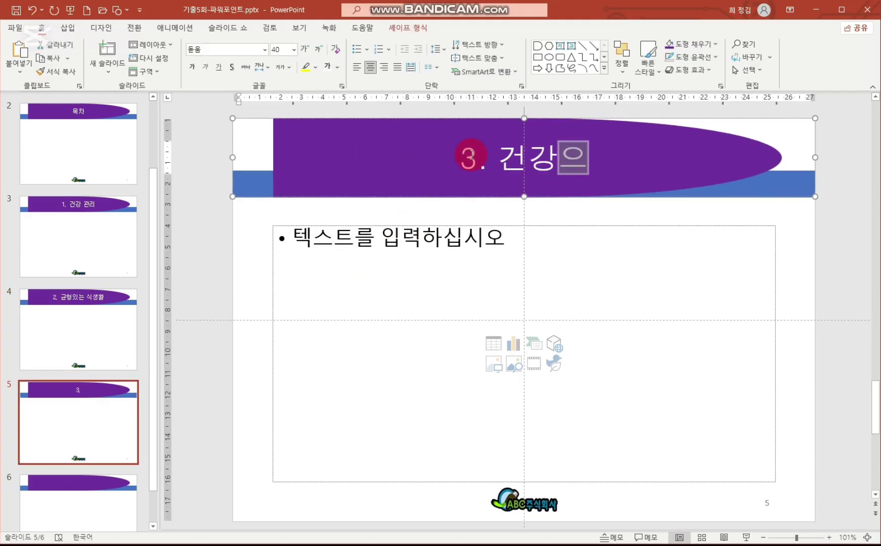
{"action": "type", "text": "ㄴㅡㄴ ㅇㅡㅁ"}
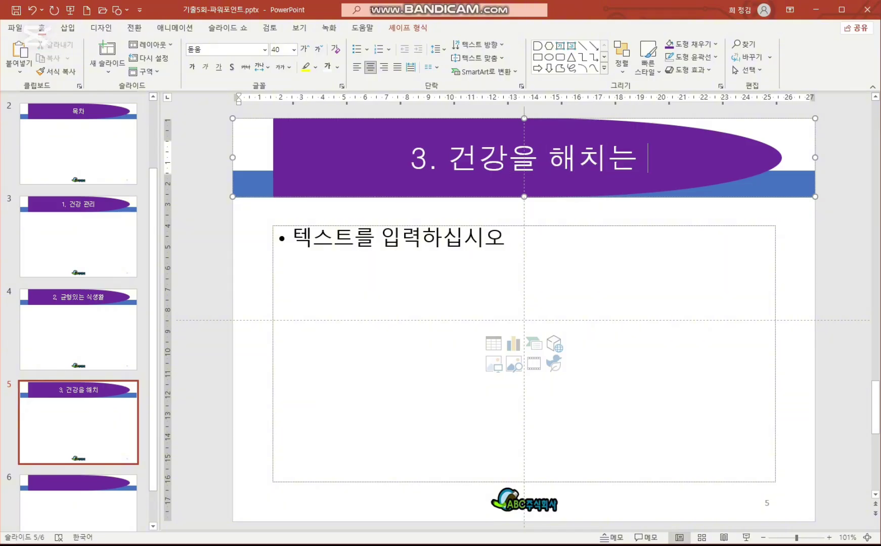
{"action": "key", "text": "BackSpace"}
{"action": "key", "text": "BackSpace"}
{"action": "key", "text": "BackSpace"}
{"action": "type", "text": "ㅎㅡㅂㅇㅓㄴ/ㅇㅡㅁㅈㅜ"}
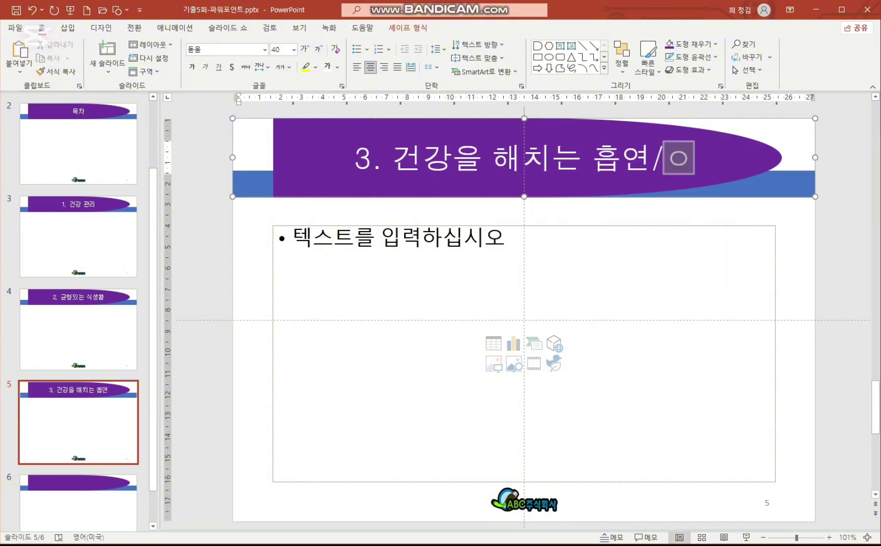
{"action": "left_click", "coordinate": [399, 142]}
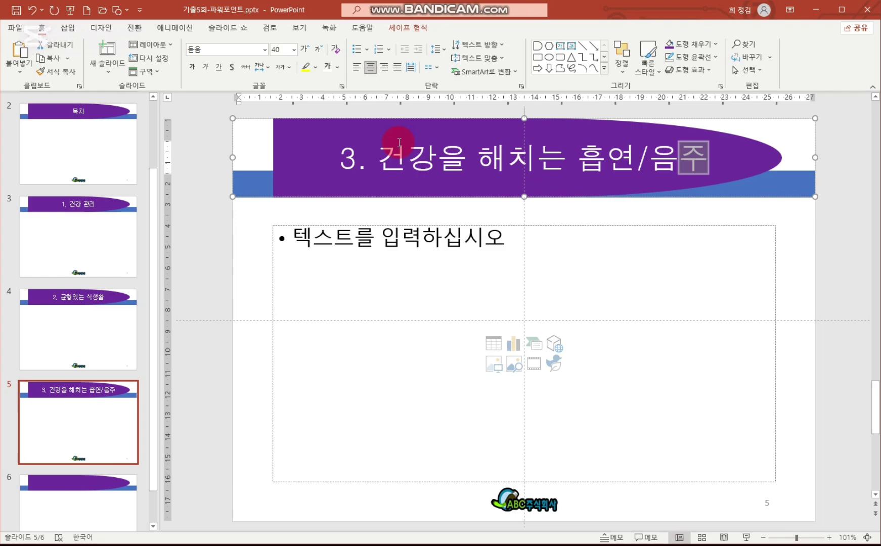
Enter "4. 운동과 식습관 개선" as the title of slide 6.
{"action": "left_click", "coordinate": [59, 526]}
{"action": "left_click", "coordinate": [387, 177]}
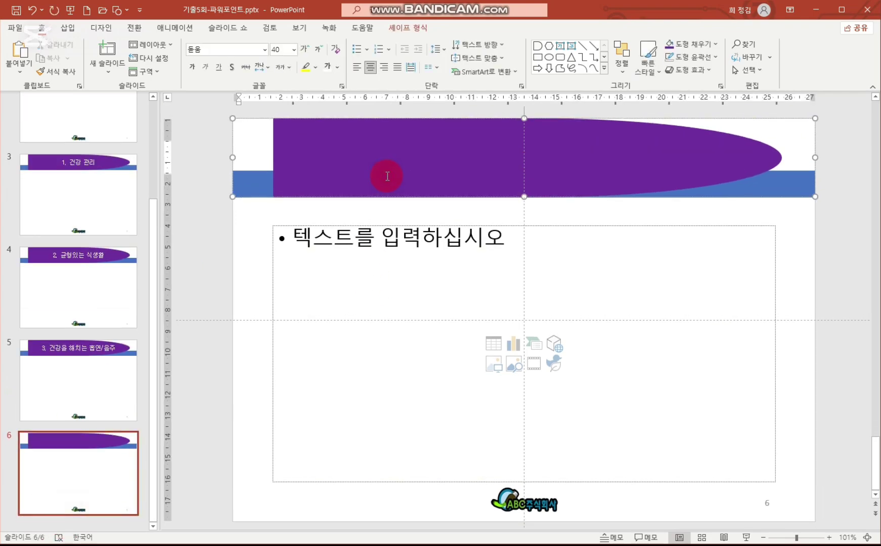
{"action": "type", "text": "4. "}
{"action": "type", "text": "ㅇㅜㄴㄷㅗㅇ"}
{"action": "type", "text": "ㄱㅘ ㅅㅣㄱㄱㅡㅂ"}
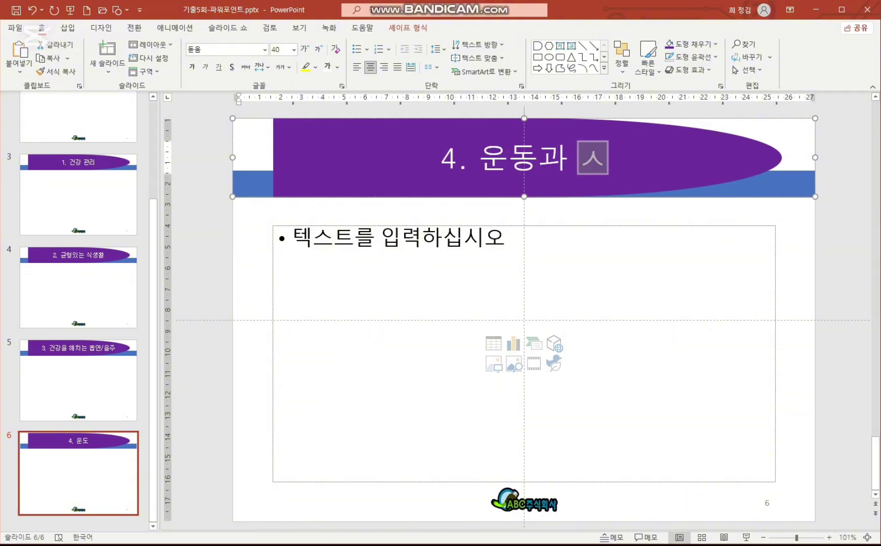
{"action": "key", "text": "BackSpace"}
{"action": "key", "text": "BackSpace"}
{"action": "key", "text": "BackSpace"}
{"action": "type", "text": "ㅅㅡㅂㄱㅘ ㄴㅐ"}
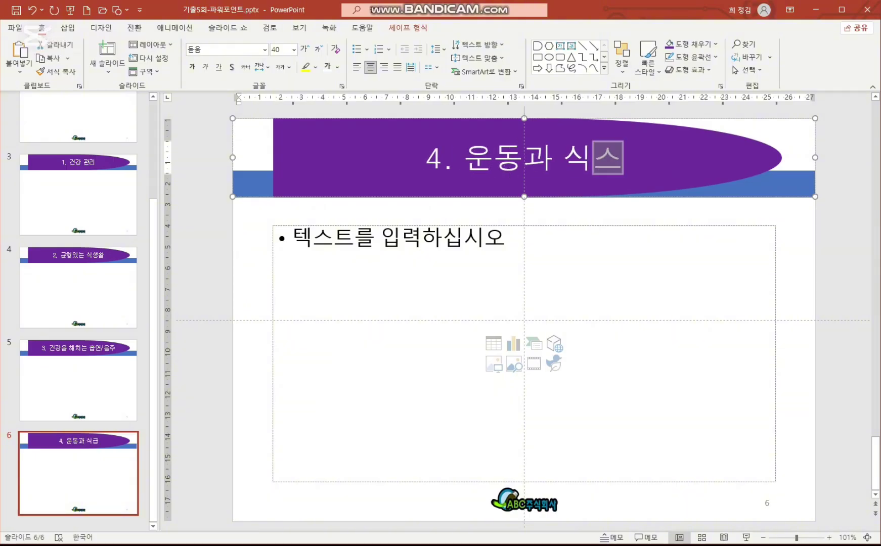
{"action": "key", "text": "BackSpace"}
{"action": "key", "text": "BackSpace"}
{"action": "key", "text": "BackSpace"}
{"action": "key", "text": "BackSpace"}
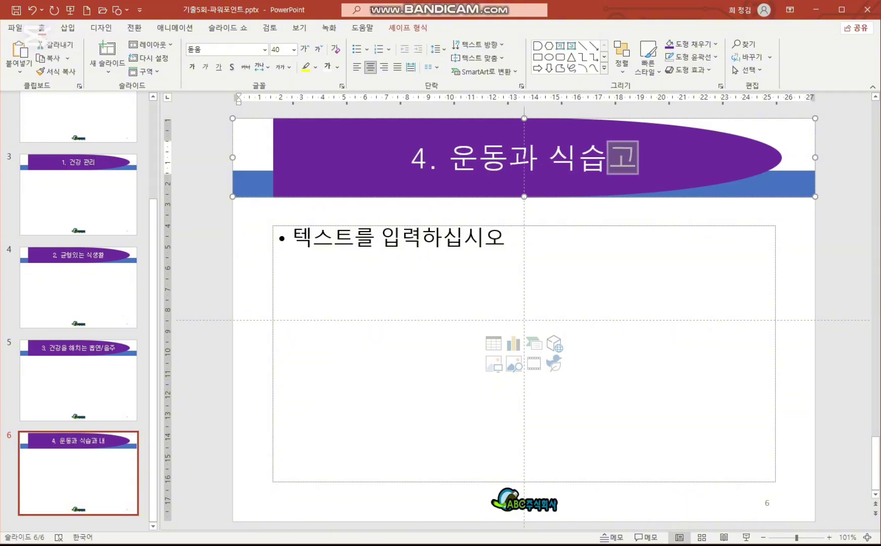
{"action": "type", "text": "ㅏㄴ ㄱㅐㅅㅓㄴ"}
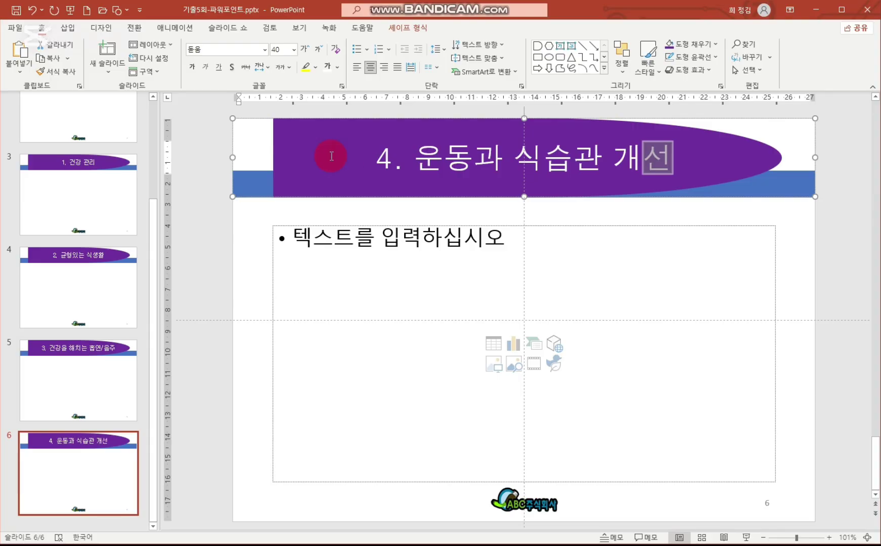
Delete both the title and subtitle placeholders from slide 1.
{"action": "scroll", "coordinate": [100, 220], "scroll_direction": "up", "scroll_amount": 3}
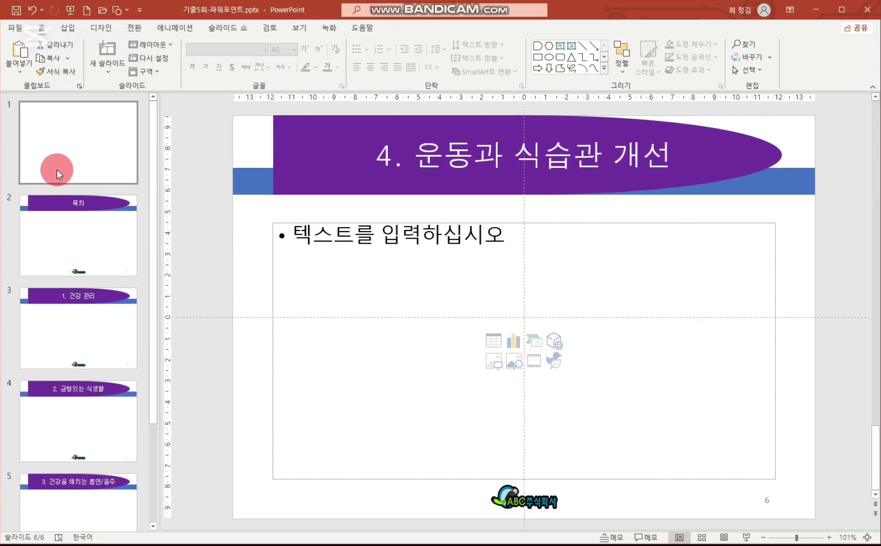
{"action": "left_click", "coordinate": [99, 141]}
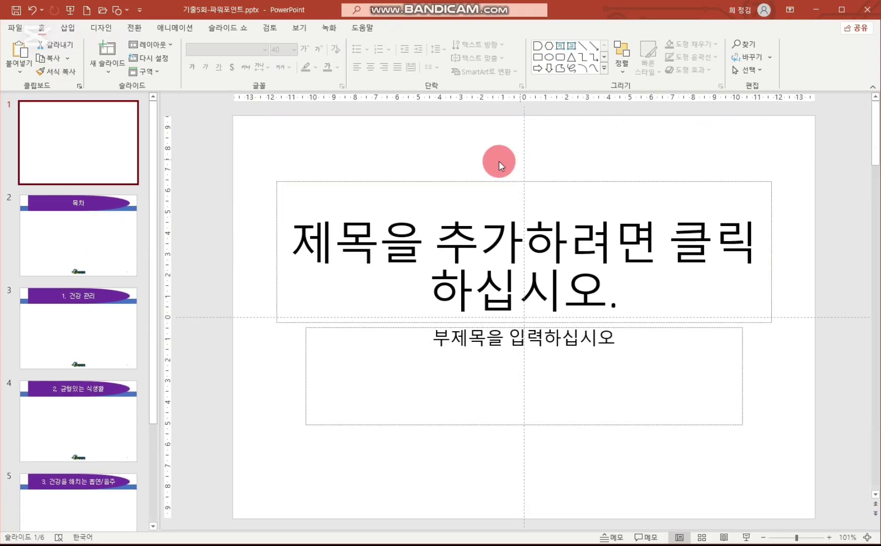
{"action": "left_click_drag", "start_coordinate": [262, 154], "coordinate": [826, 473]}
{"action": "key", "text": "Delete"}
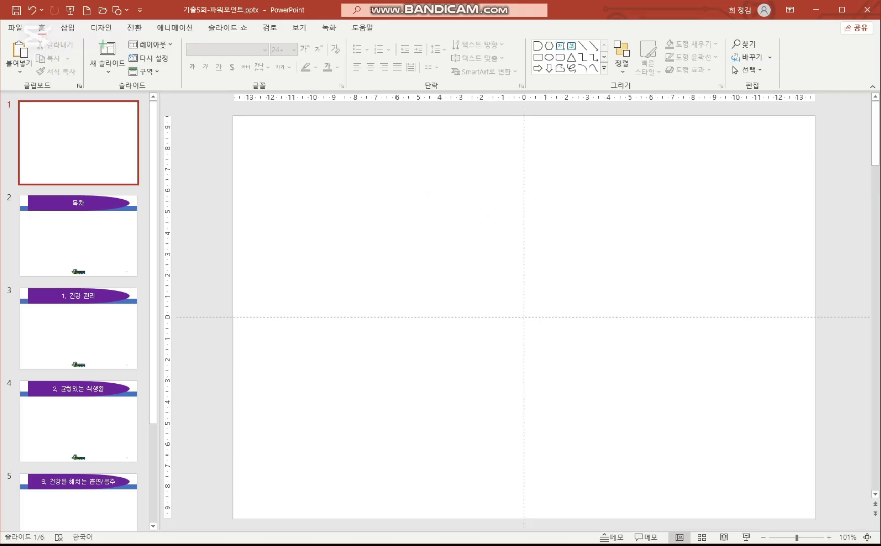
Paste the copied ABC주식회사 logo onto slide 1 and place it in the slide's lower-right corner.
{"action": "key", "text": "ctrl+v"}
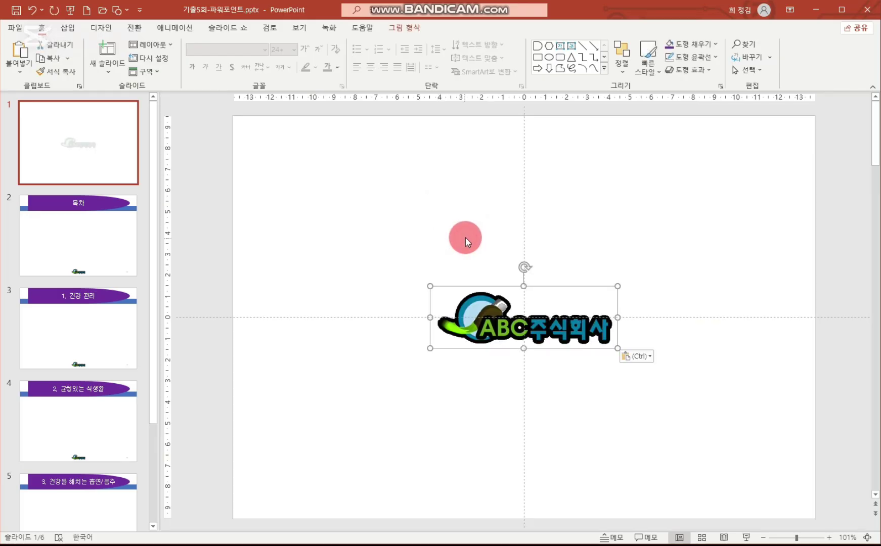
{"action": "left_click_drag", "start_coordinate": [526, 306], "coordinate": [706, 474]}
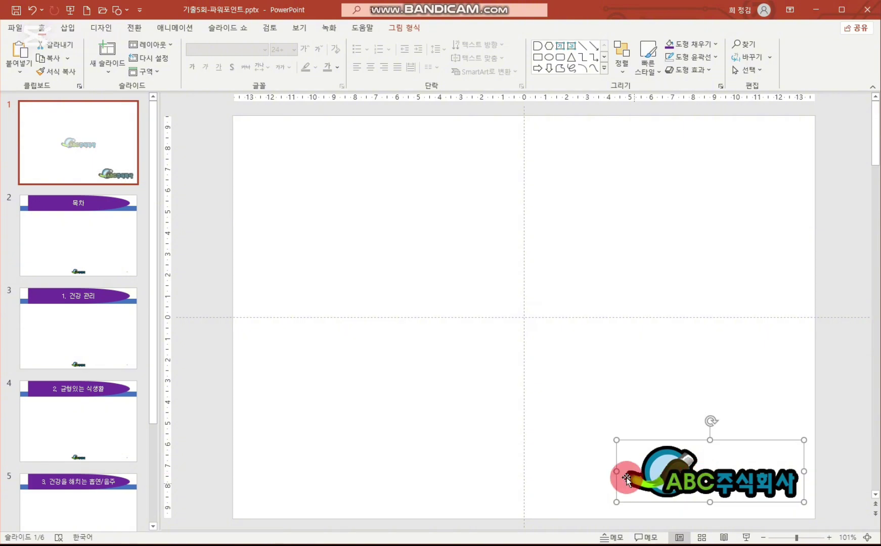
Shrink the logo slightly and draw a hexagon 14.79 cm wide and 19.05 cm high over the left part of slide 1.
{"action": "left_click_drag", "start_coordinate": [616, 436], "coordinate": [643, 449]}
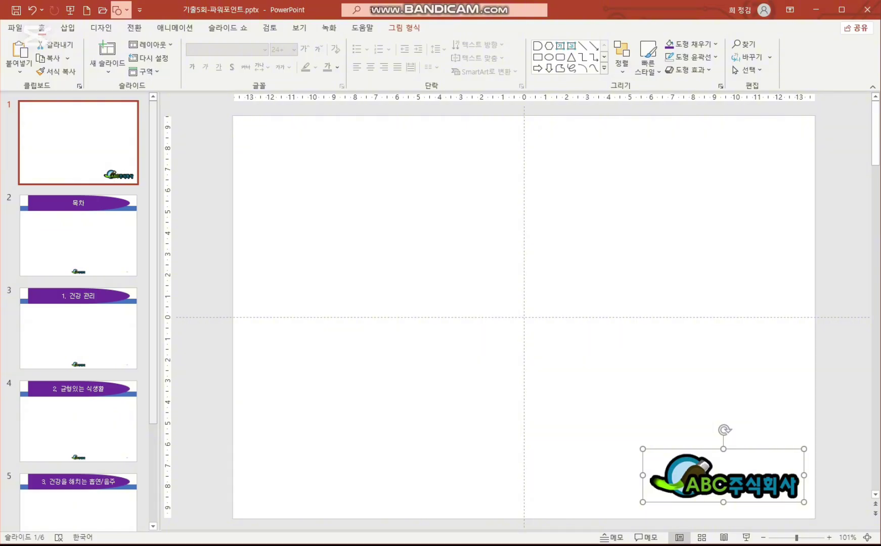
{"action": "mouse_move", "coordinate": [233, 117]}
{"action": "left_mouse_down"}
{"action": "mouse_move", "coordinate": [342, 208]}
{"action": "mouse_move", "coordinate": [430, 300]}
{"action": "mouse_move", "coordinate": [560, 508]}
{"action": "mouse_move", "coordinate": [546, 521]}
{"action": "left_mouse_up"}
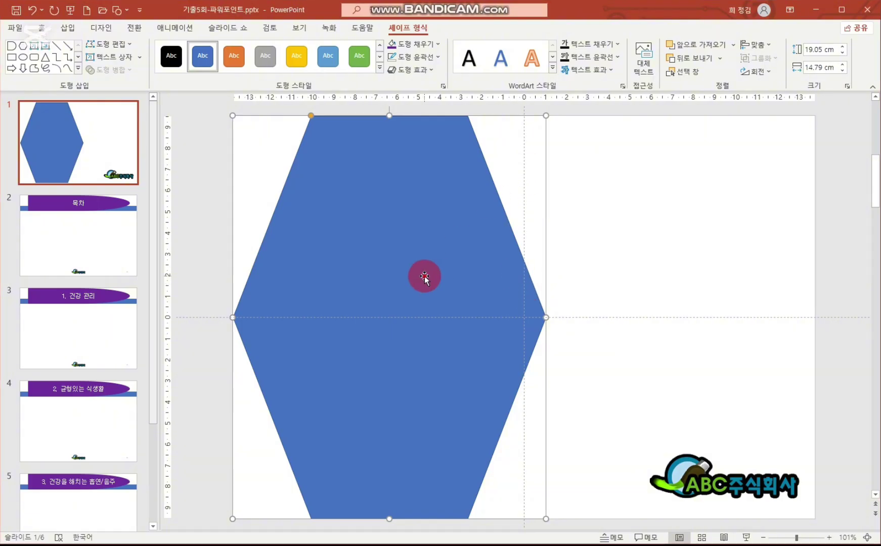
{"action": "left_click", "coordinate": [416, 263]}
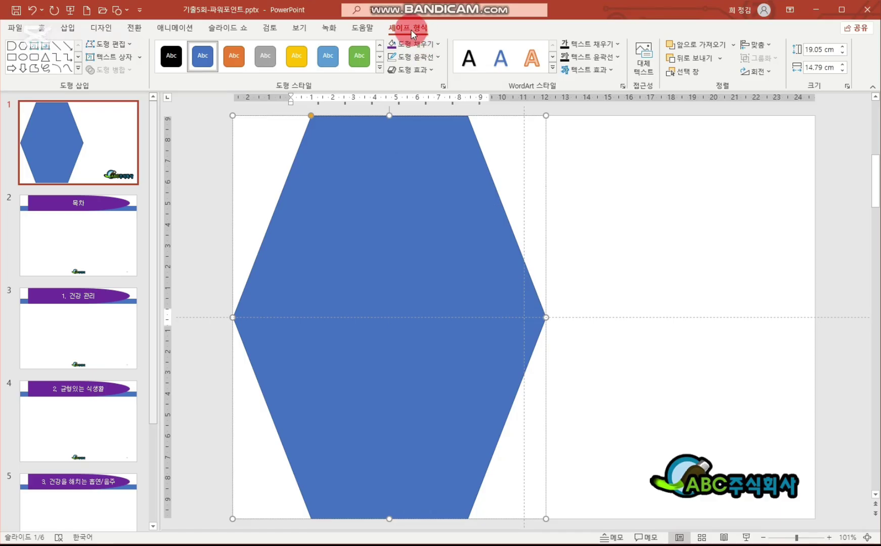
Fill the hexagon with the photo of a hand on a keyboard, and give it soft edges without an outline.
{"action": "left_click", "coordinate": [413, 48]}
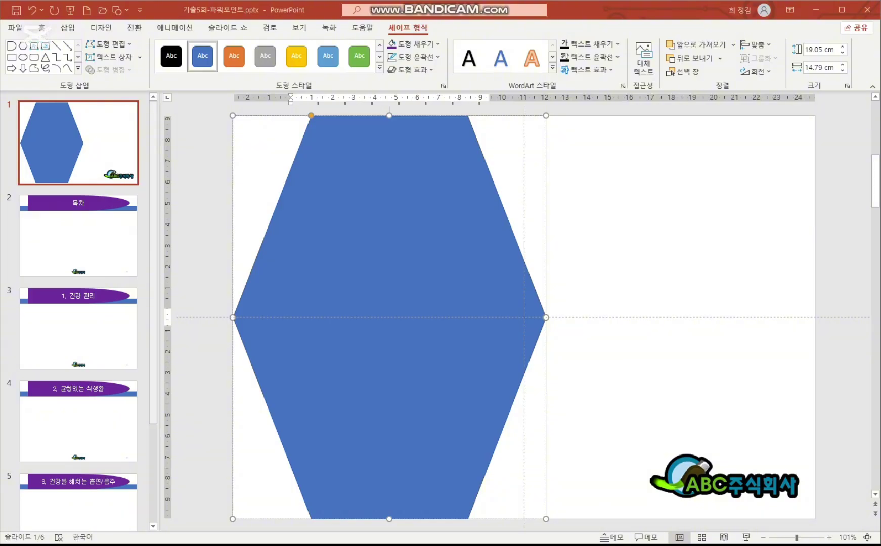
{"action": "left_click", "coordinate": [281, 252]}
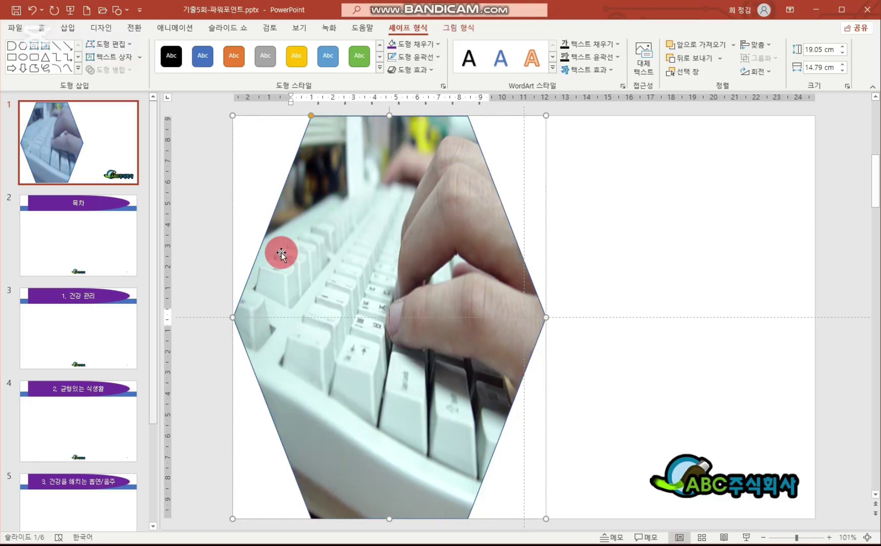
{"action": "left_click", "coordinate": [413, 71]}
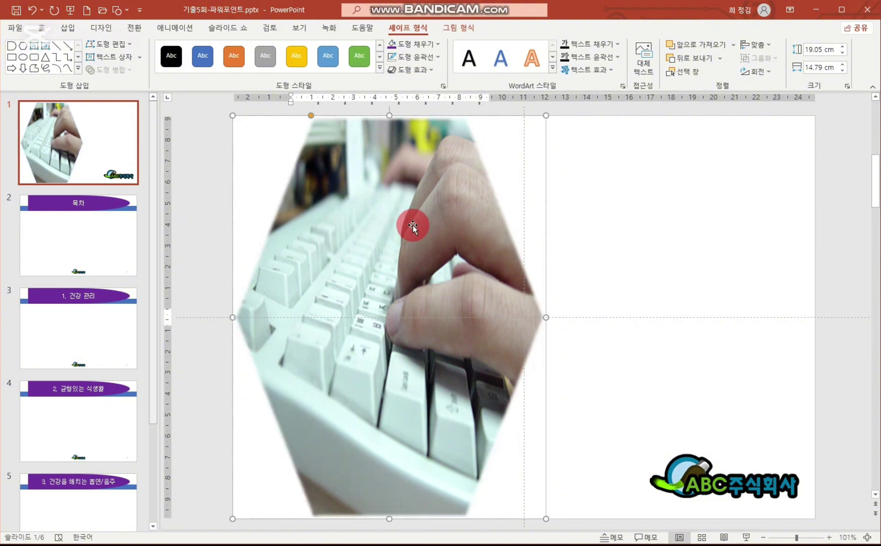
Set the transparency of the hexagon's picture fill to 50%.
{"action": "left_click", "coordinate": [124, 47]}
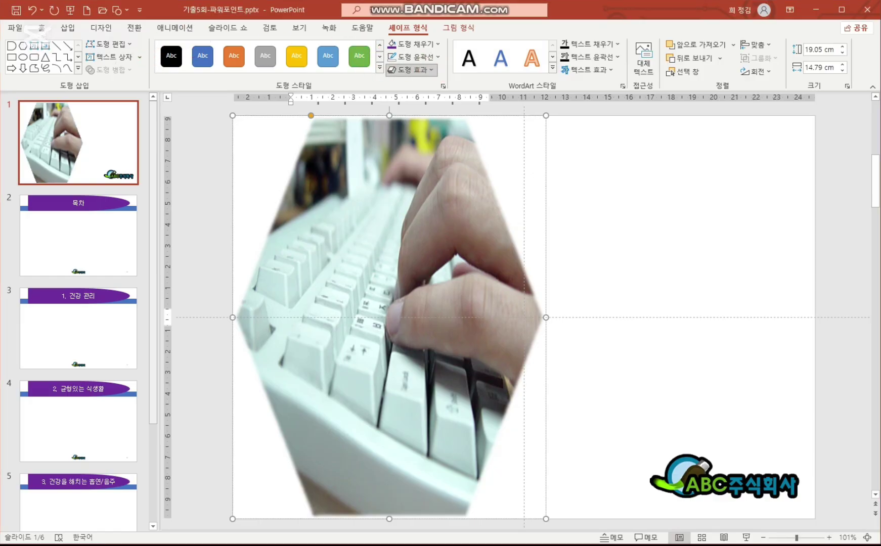
{"action": "left_click_drag", "start_coordinate": [325, 220], "coordinate": [325, 174]}
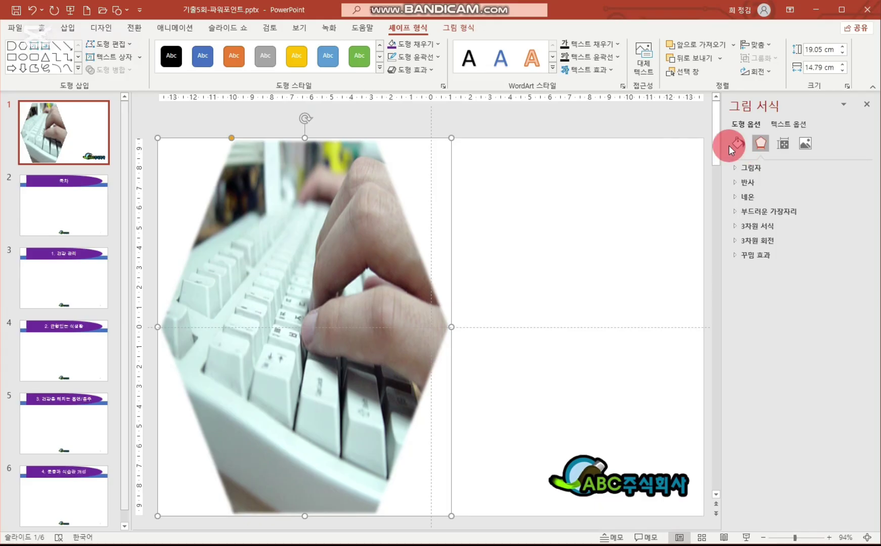
{"action": "left_click", "coordinate": [737, 144]}
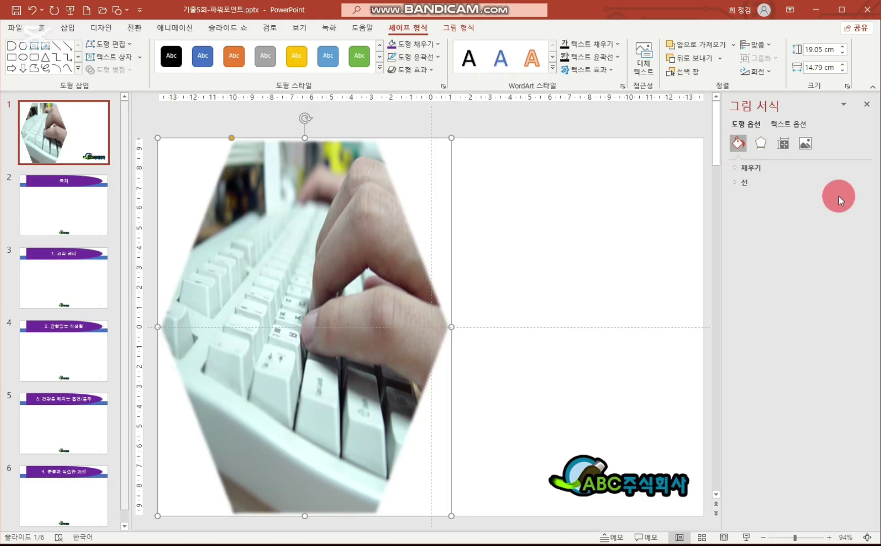
{"action": "left_click", "coordinate": [758, 168]}
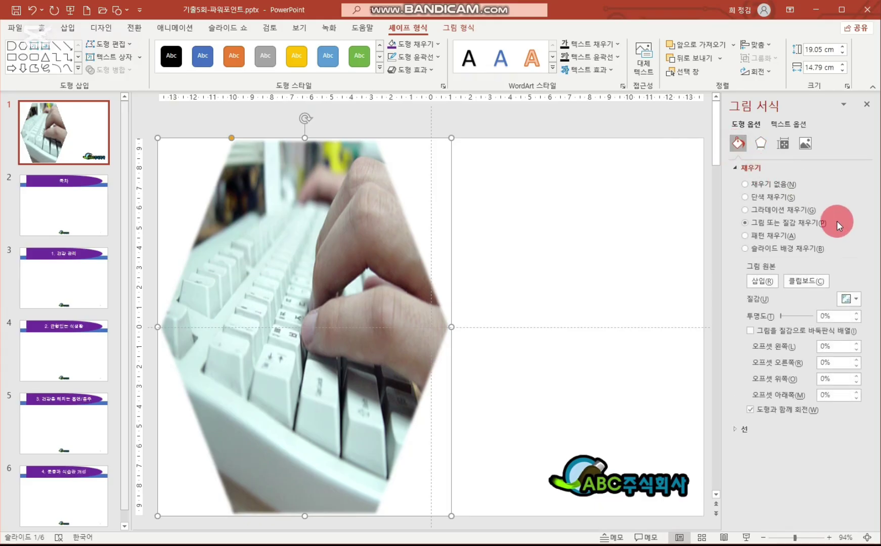
{"action": "left_click", "coordinate": [842, 315]}
{"action": "key", "text": "BackSpace"}
{"action": "key", "text": "BackSpace"}
{"action": "type", "text": "50"}
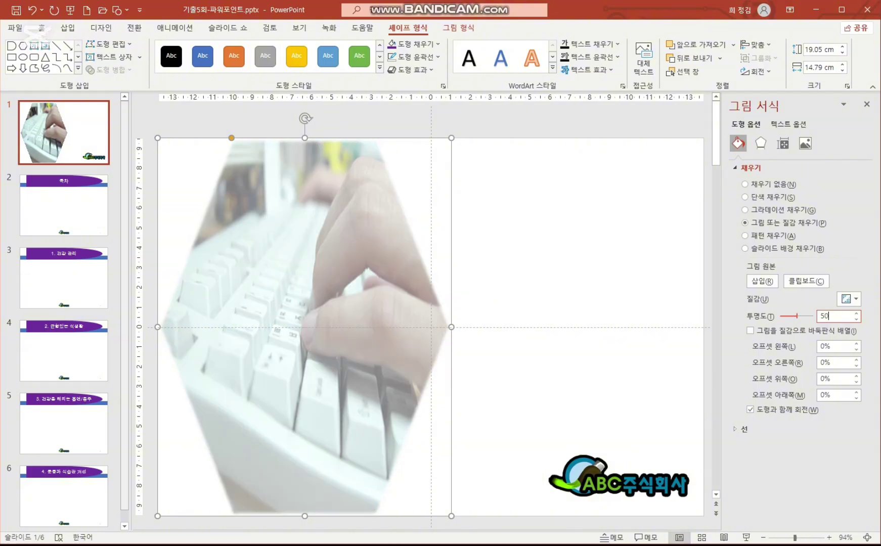
{"action": "key", "text": "Return"}
{"action": "left_click", "coordinate": [552, 158]}
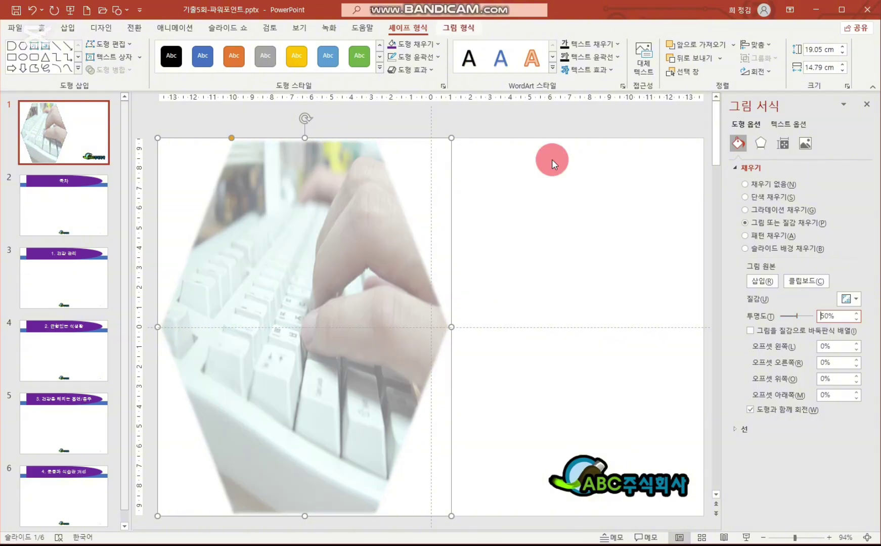
Close the formatting settings and save the presentation.
{"action": "left_click", "coordinate": [640, 272]}
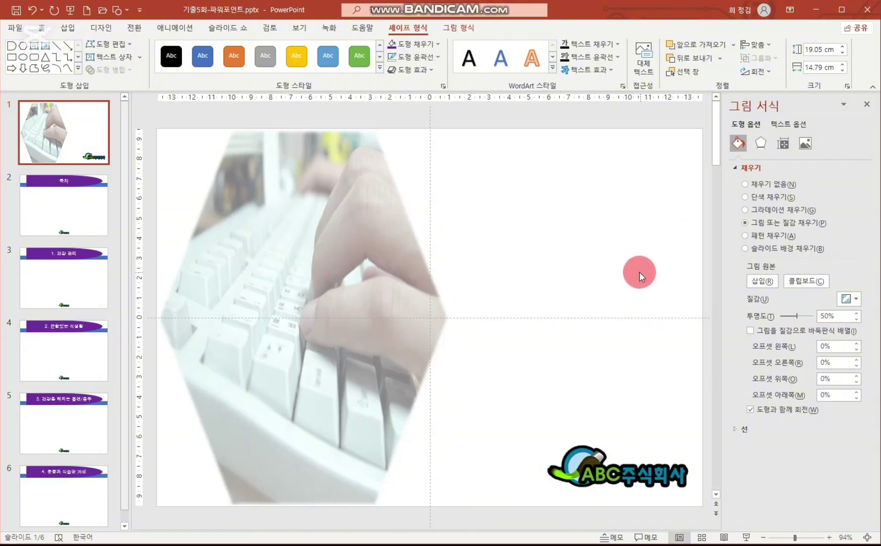
{"action": "left_click", "coordinate": [316, 238]}
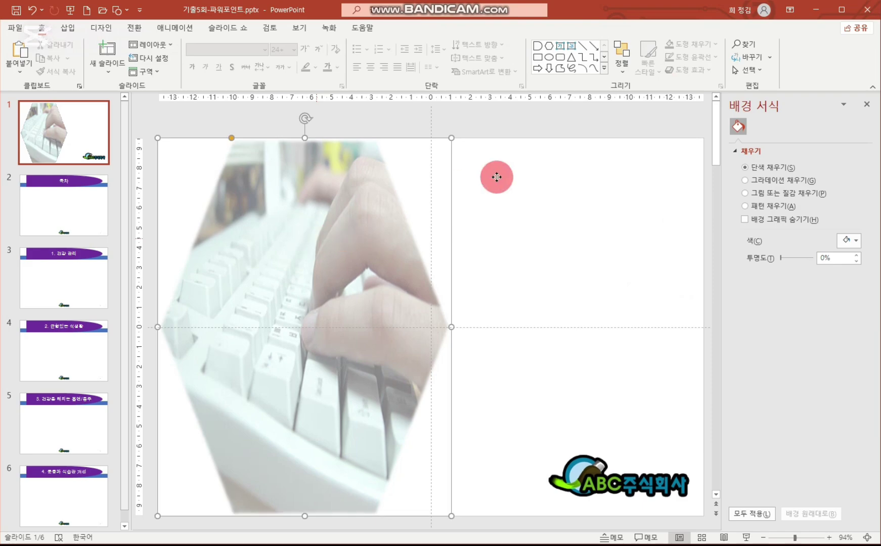
{"action": "left_click", "coordinate": [867, 104]}
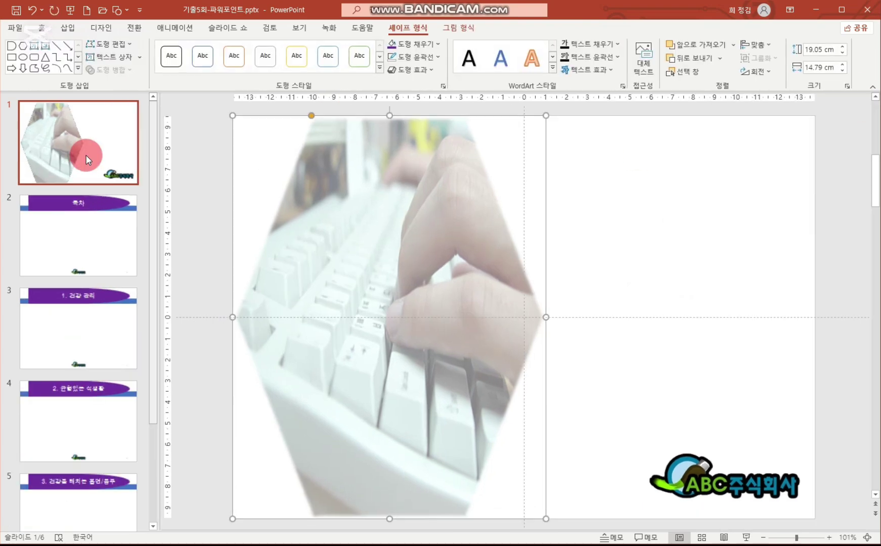
{"action": "left_click", "coordinate": [17, 10]}
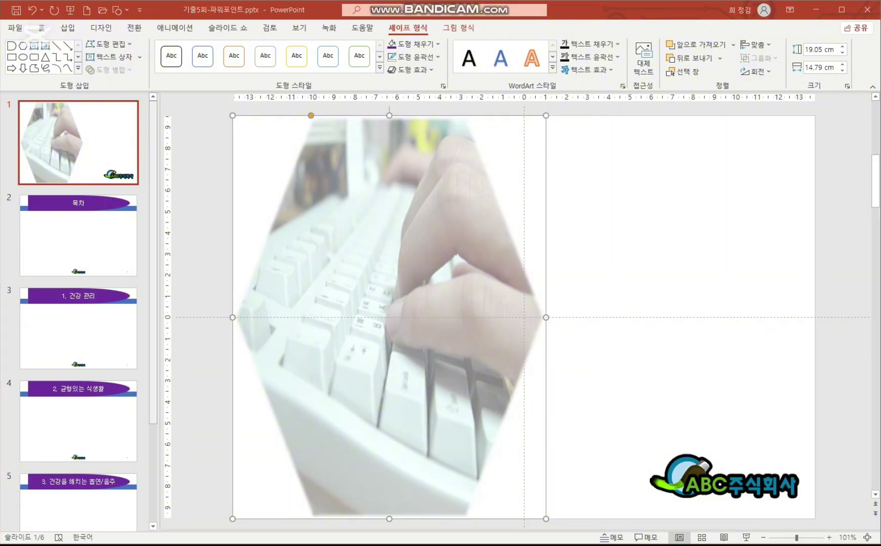
Insert a plain black WordArt on slide 1 with the text "Health Care".
{"action": "left_click", "coordinate": [64, 30]}
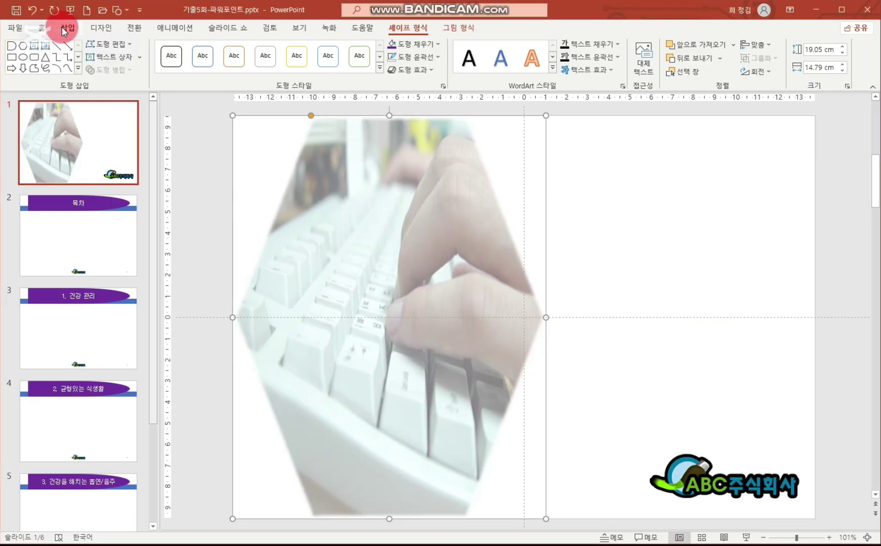
{"action": "left_click", "coordinate": [64, 29]}
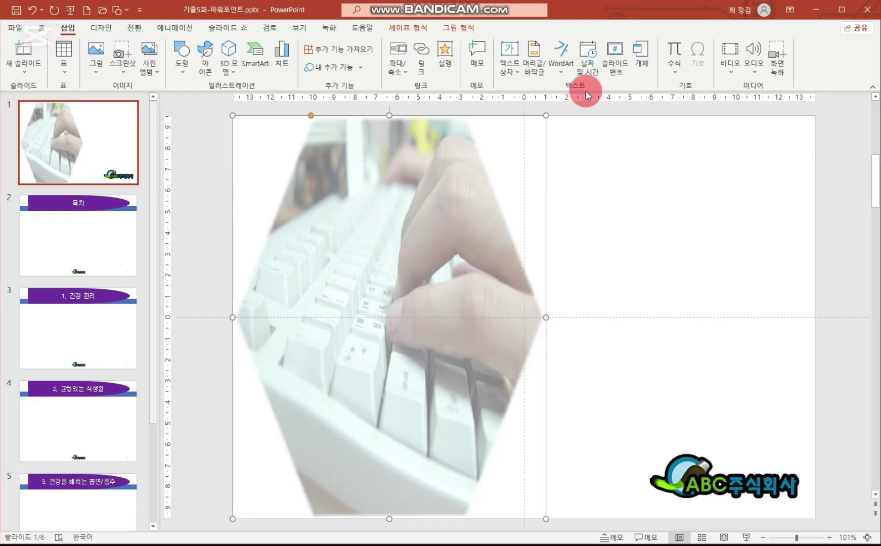
{"action": "left_click", "coordinate": [561, 56]}
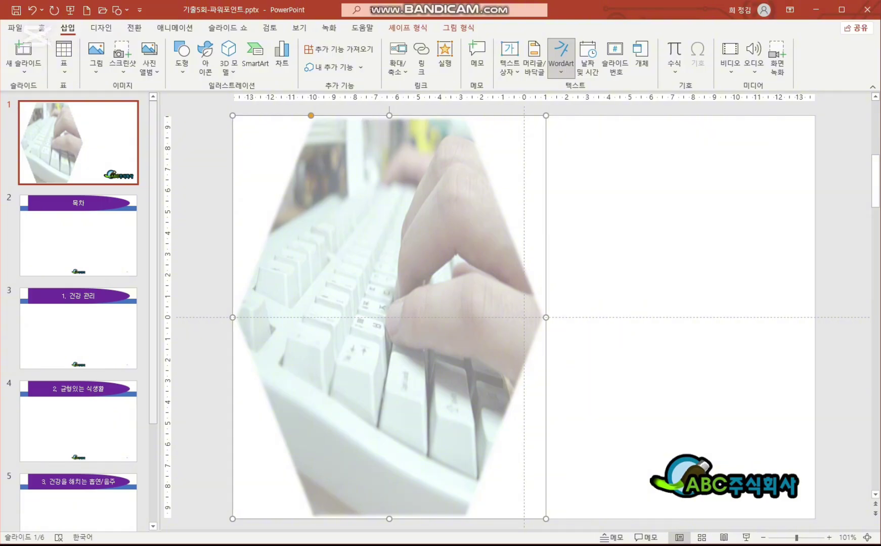
{"action": "left_click", "coordinate": [565, 108]}
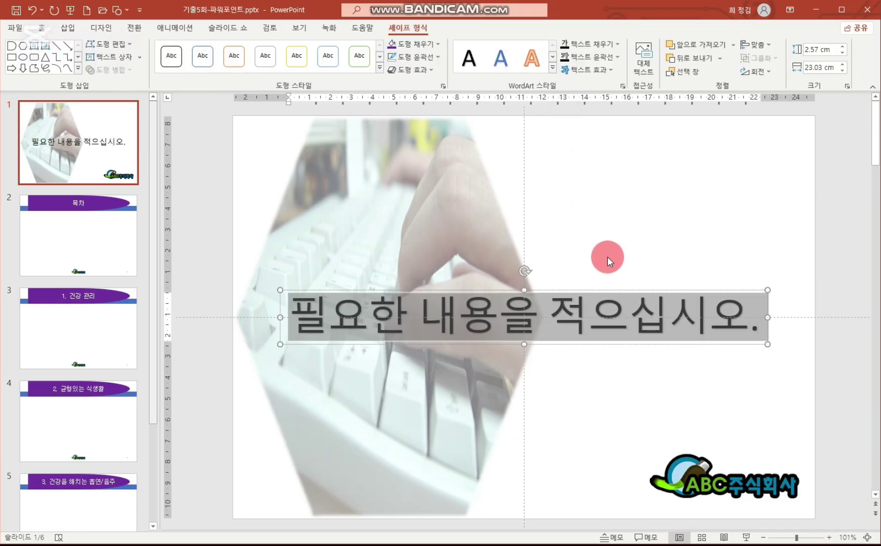
{"action": "key", "text": "Delete"}
{"action": "type", "text": "ㅗ"}
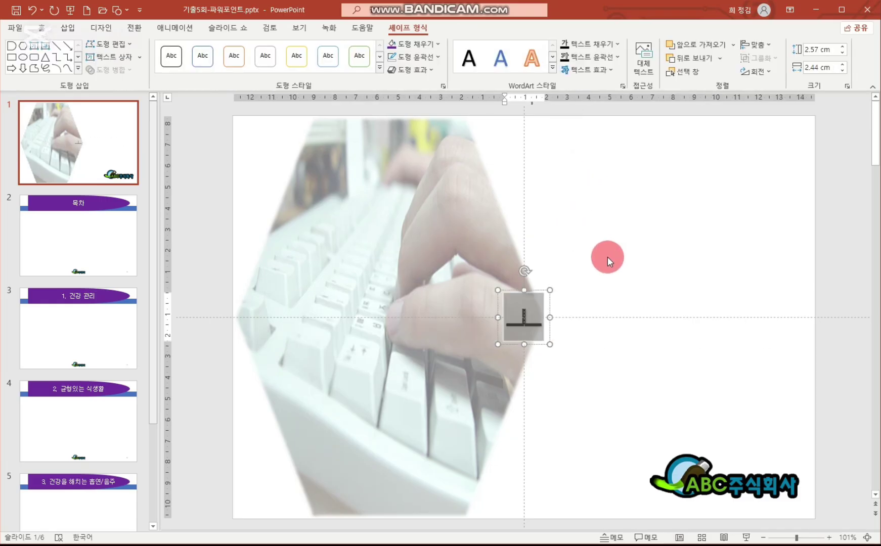
{"action": "key", "text": "BackSpace"}
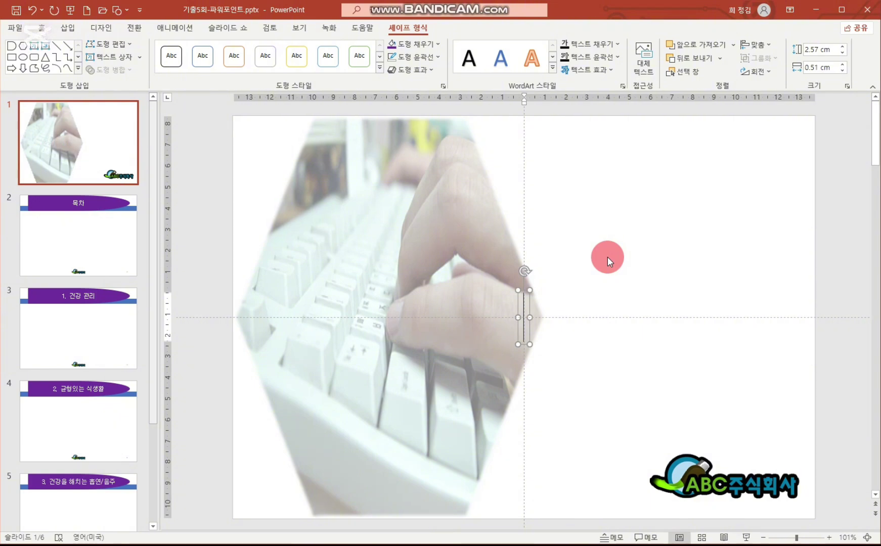
{"action": "type", "text": "H"}
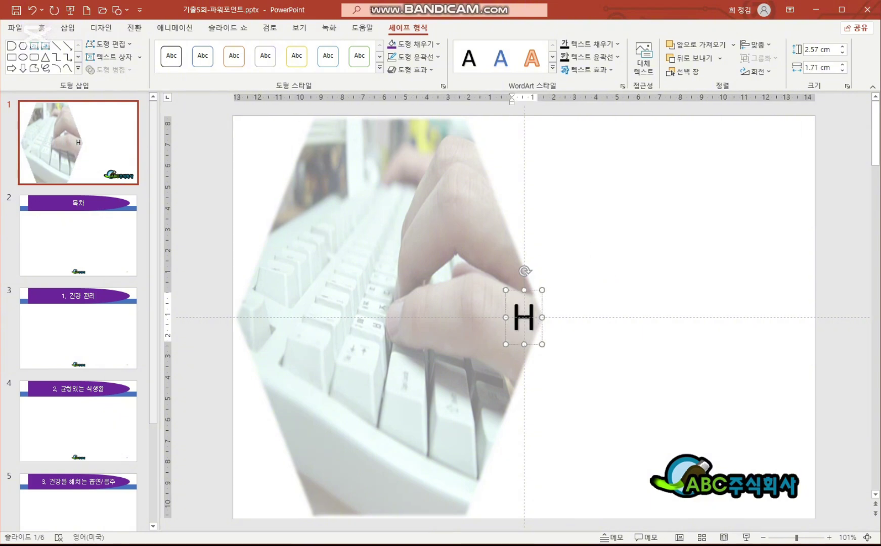
{"action": "type", "text": "ealth"}
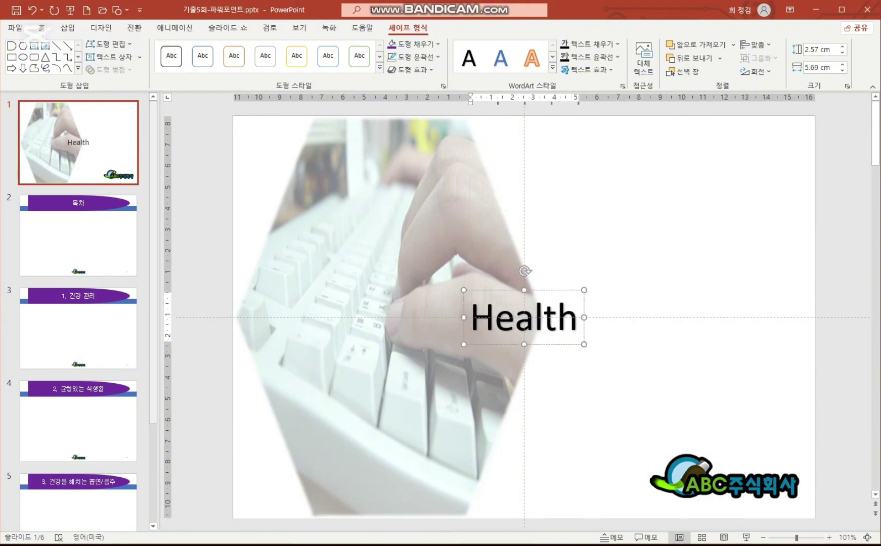
{"action": "type", "text": " Care"}
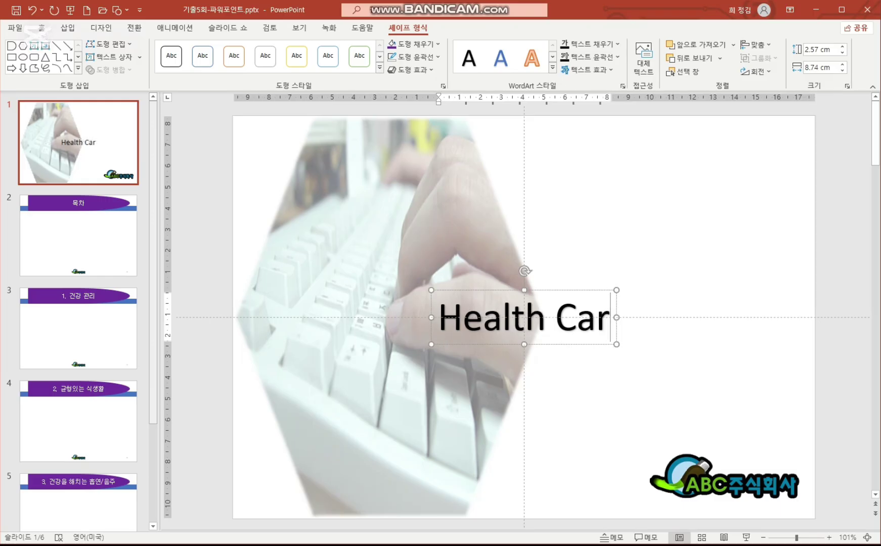
Remove the text shadow from the whole "Health Care" WordArt.
{"action": "left_click", "coordinate": [571, 291]}
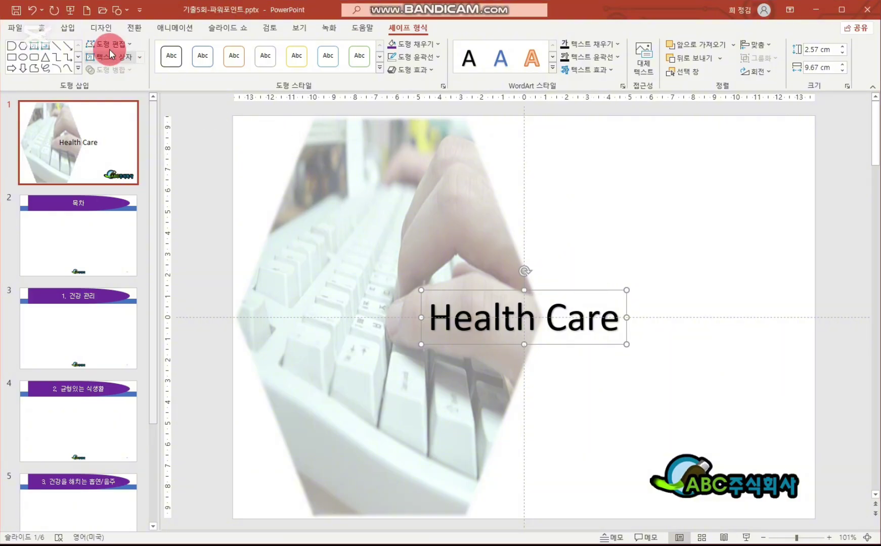
{"action": "left_click", "coordinate": [42, 31]}
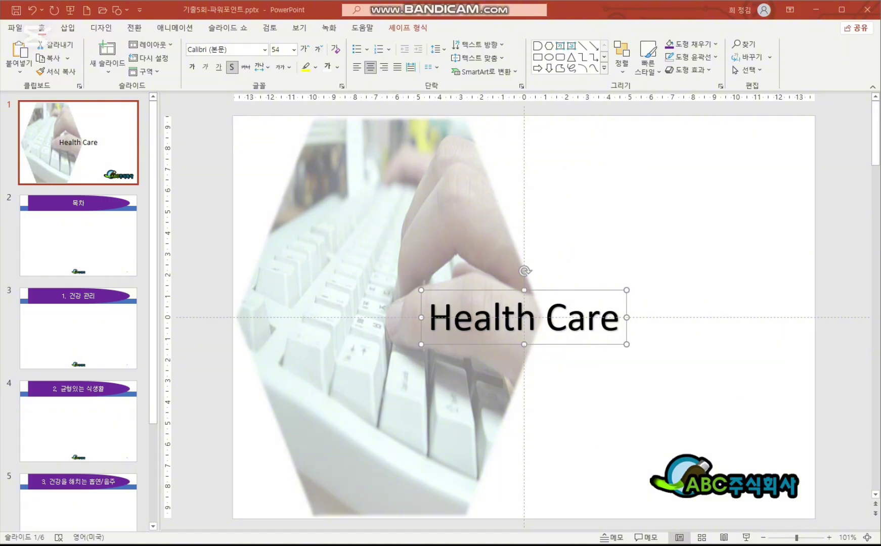
{"action": "left_click", "coordinate": [232, 67]}
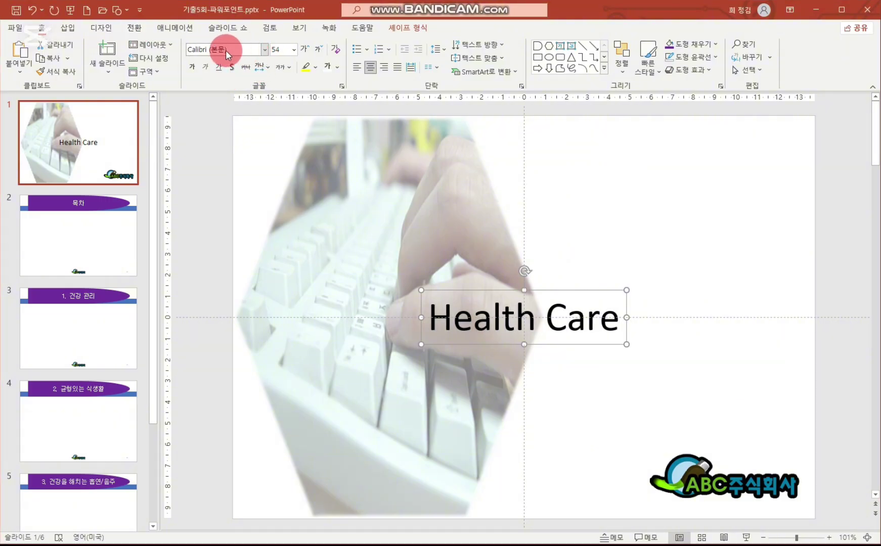
Change the "Health Care" WordArt font to 굴림 and make it bold.
{"action": "left_click", "coordinate": [225, 51]}
{"action": "left_click", "coordinate": [218, 49]}
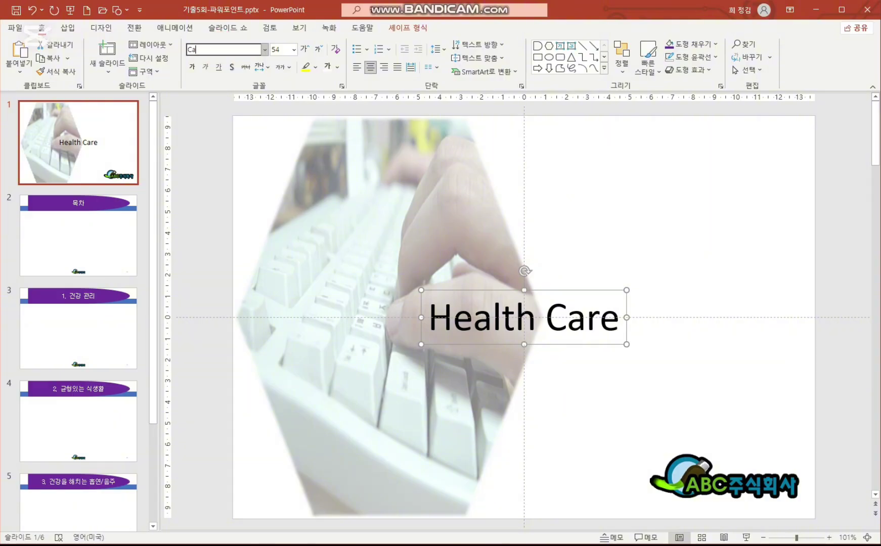
{"action": "key", "text": "Escape"}
{"action": "left_click", "coordinate": [191, 50]}
{"action": "type", "text": "Ca"}
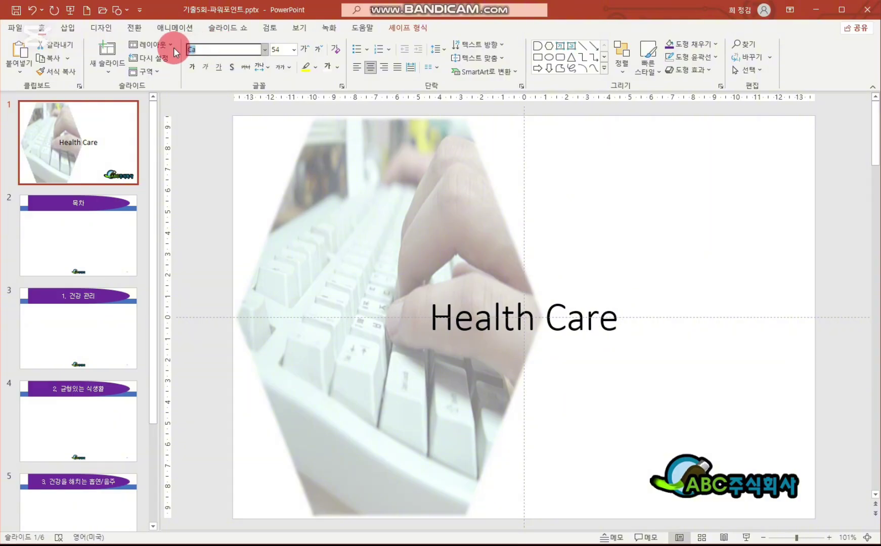
{"action": "key", "text": "BackSpace"}
{"action": "key", "text": "BackSpace"}
{"action": "key", "text": "Escape"}
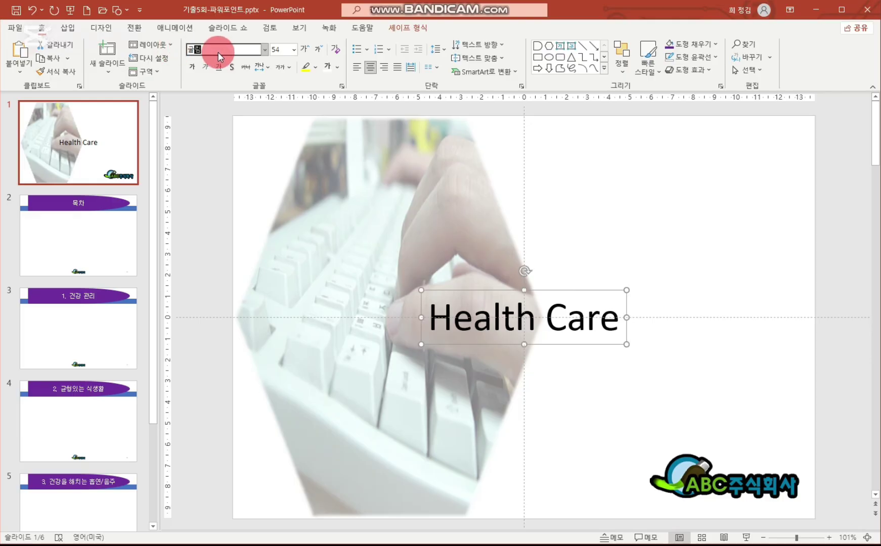
{"action": "key", "text": "Return"}
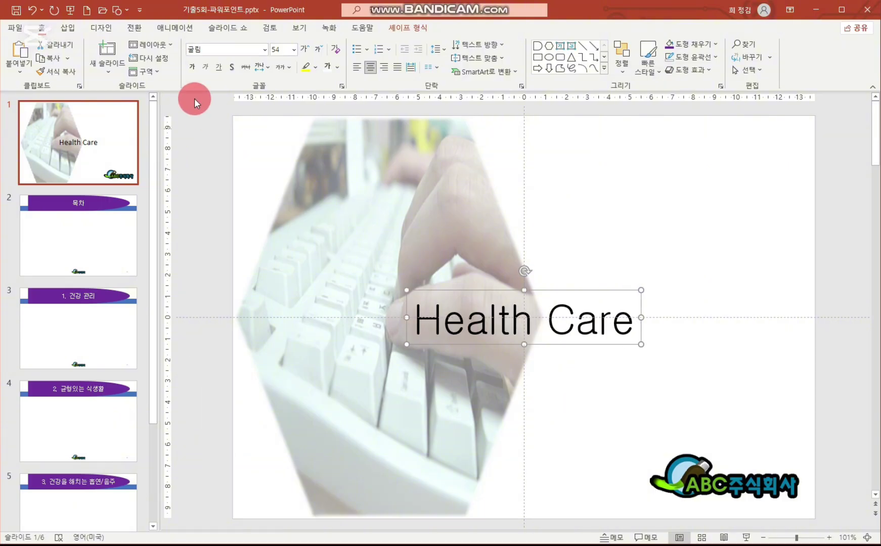
{"action": "left_click", "coordinate": [192, 67]}
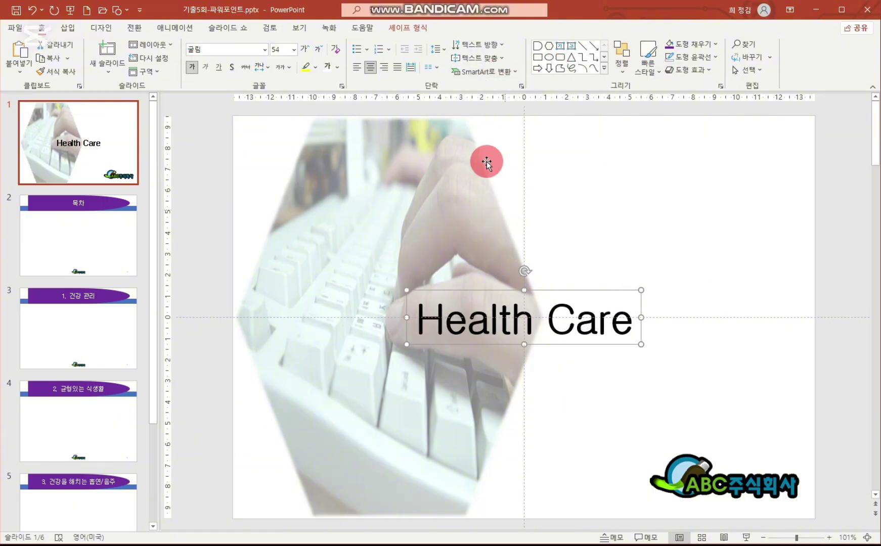
Apply a text transform that raises the middle of the "Health Care" WordArt, and add a reflection below it.
{"action": "left_click", "coordinate": [410, 30]}
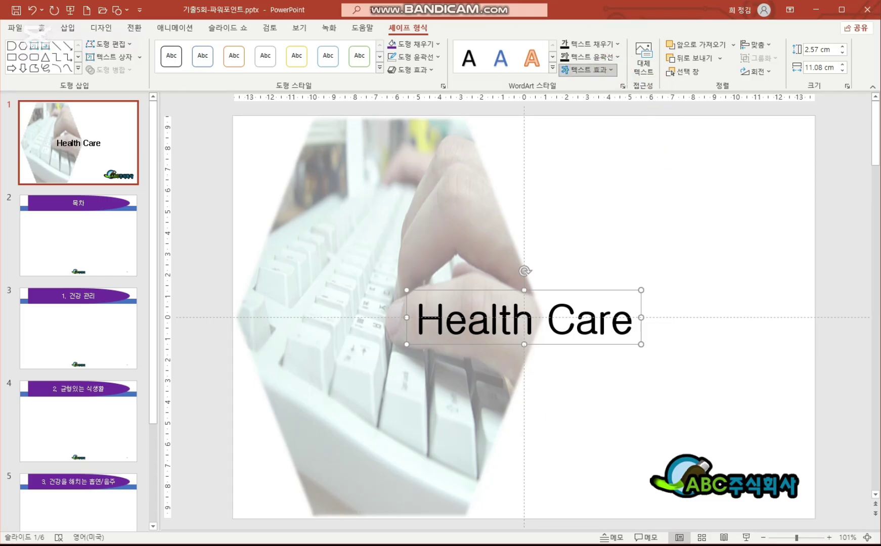
{"action": "left_click", "coordinate": [660, 184]}
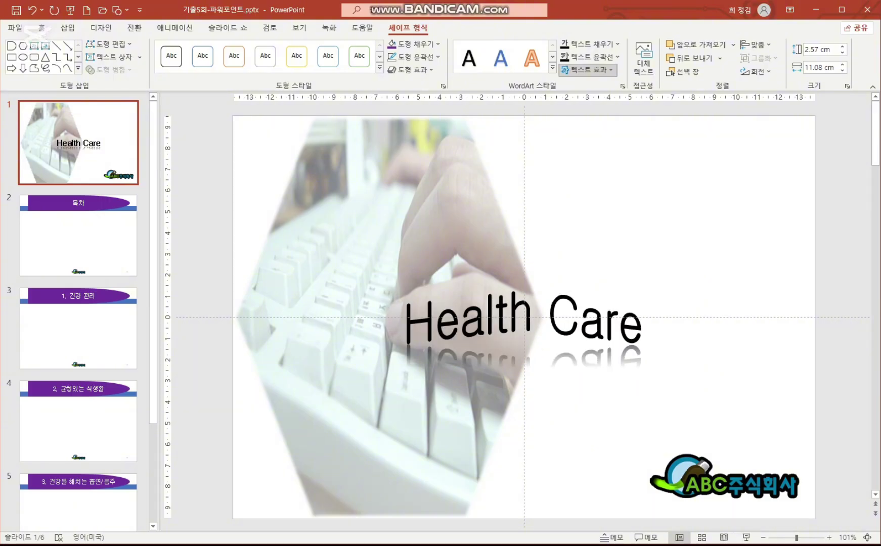
Warp the "Health Care" WordArt with the text transform that raises the middle of its letters.
{"action": "key", "text": "Escape"}
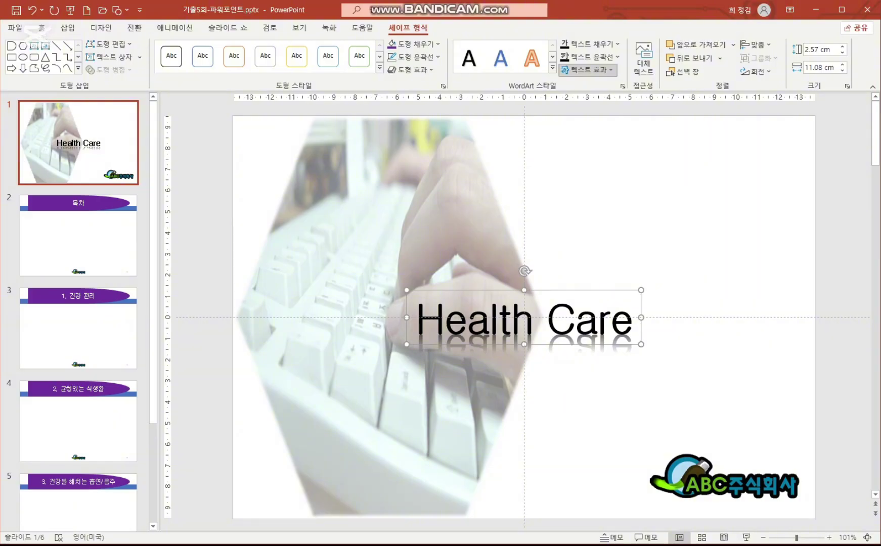
{"action": "left_click", "coordinate": [589, 69]}
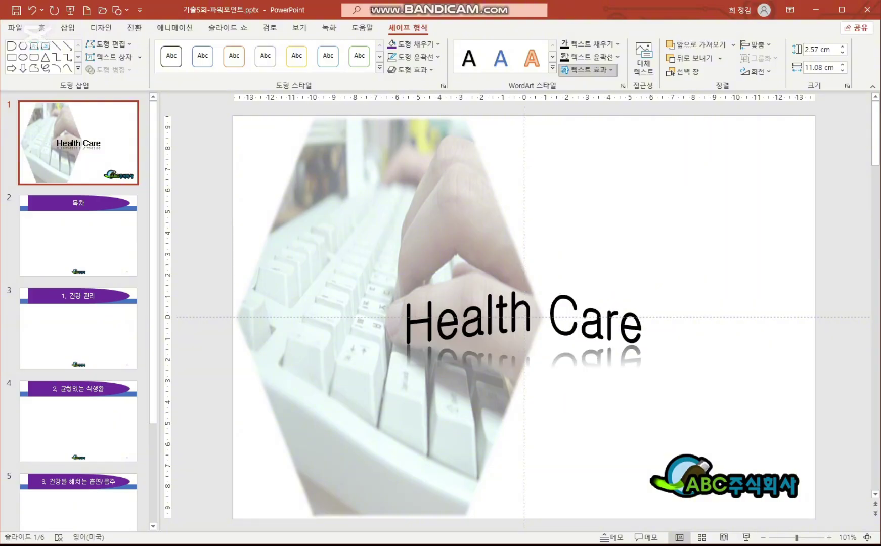
{"action": "left_click", "coordinate": [664, 309]}
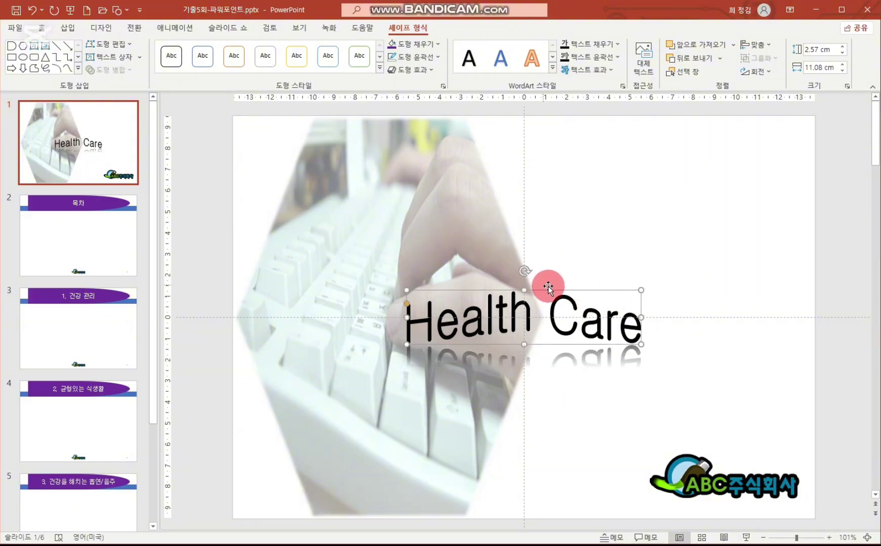
Move and enlarge the "Health Care" WordArt to about 4.08 by 19.99 cm across the middle of the slide, and save the presentation.
{"action": "left_click_drag", "start_coordinate": [548, 288], "coordinate": [458, 258]}
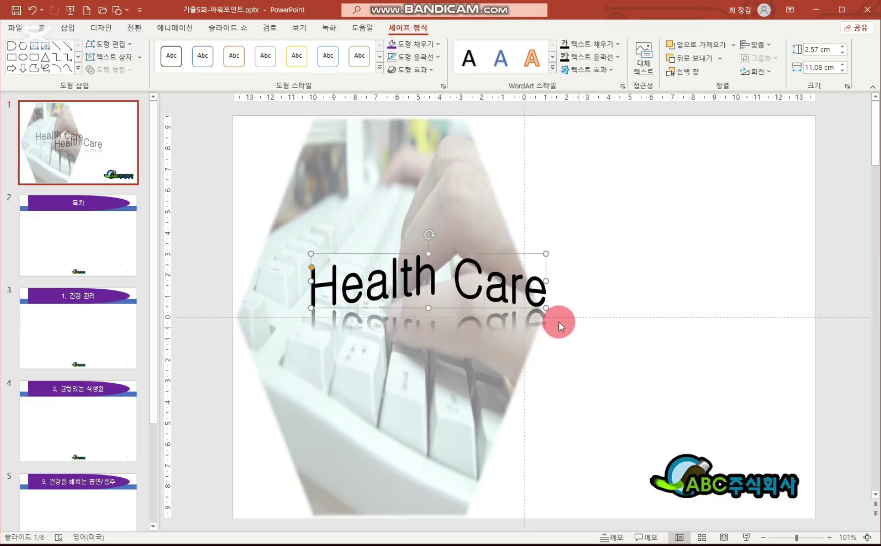
{"action": "left_click_drag", "start_coordinate": [547, 308], "coordinate": [746, 345]}
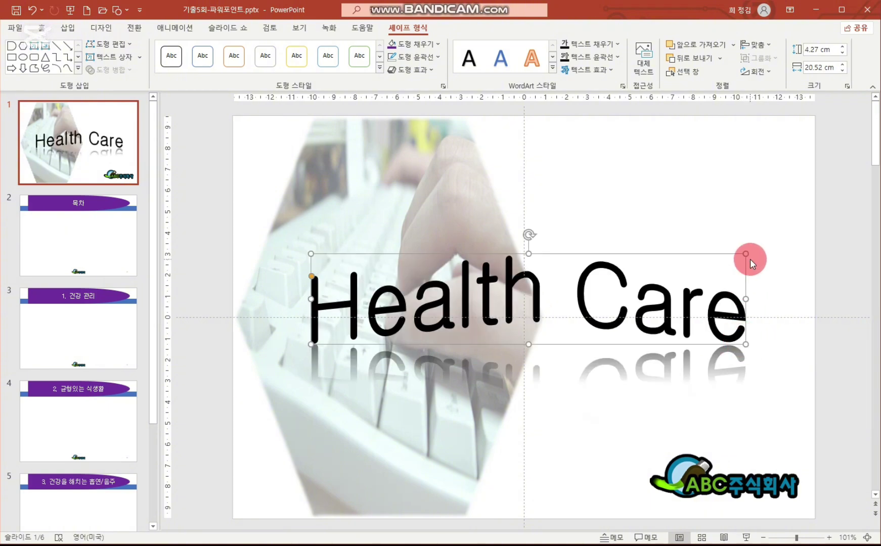
{"action": "left_click_drag", "start_coordinate": [746, 254], "coordinate": [735, 258]}
{"action": "mouse_move", "coordinate": [660, 264]}
{"action": "left_mouse_down"}
{"action": "mouse_move", "coordinate": [646, 262]}
{"action": "mouse_move", "coordinate": [643, 250]}
{"action": "left_mouse_up"}
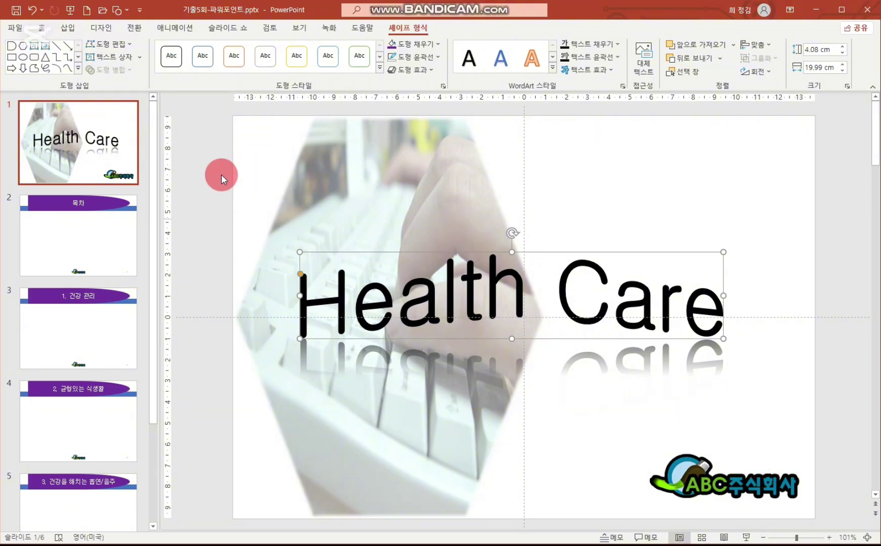
{"action": "left_click", "coordinate": [14, 15]}
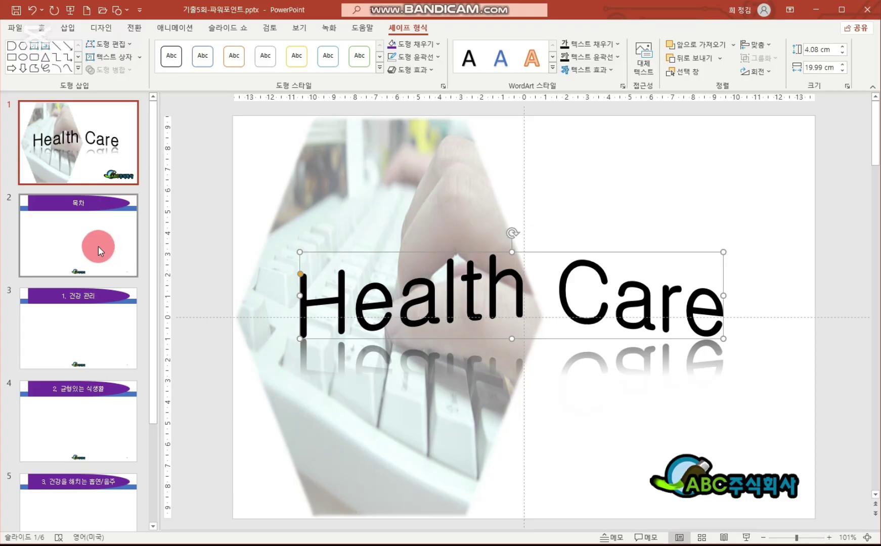
Delete the empty content placeholder from slide 2, 목차.
{"action": "left_click", "coordinate": [77, 237]}
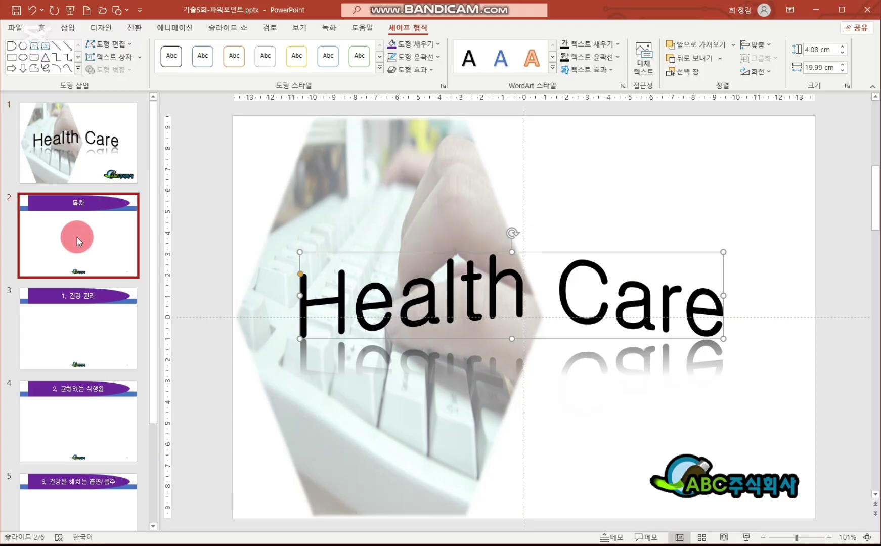
{"action": "left_click", "coordinate": [420, 202]}
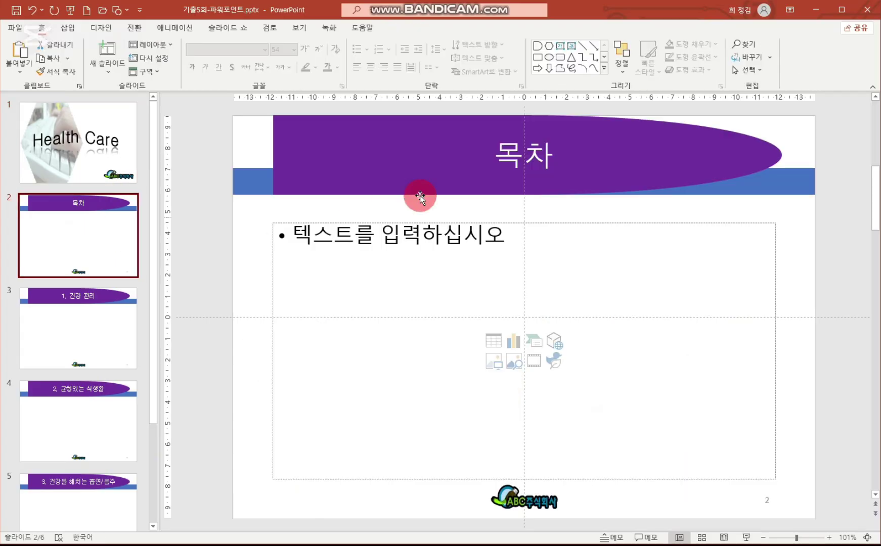
{"action": "left_click", "coordinate": [383, 223]}
{"action": "double_click", "coordinate": [383, 222]}
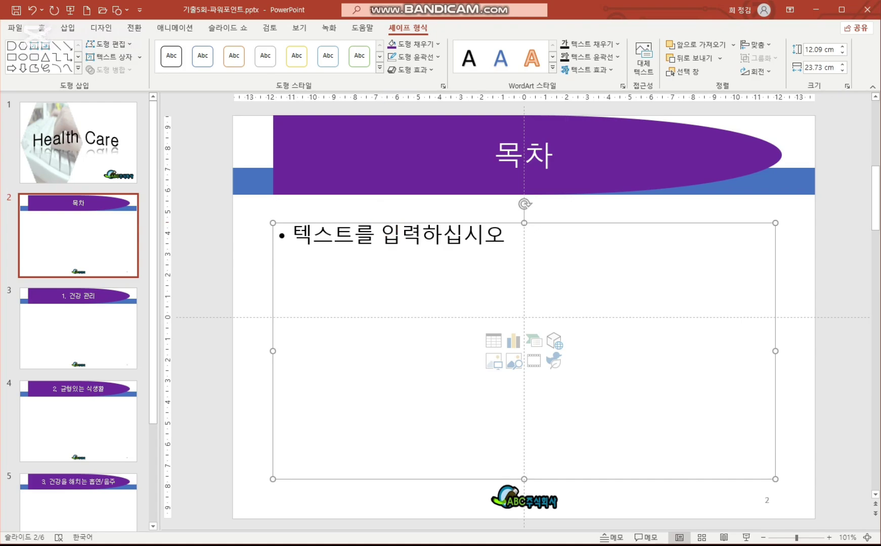
{"action": "key", "text": "Delete"}
{"action": "left_click", "coordinate": [236, 49]}
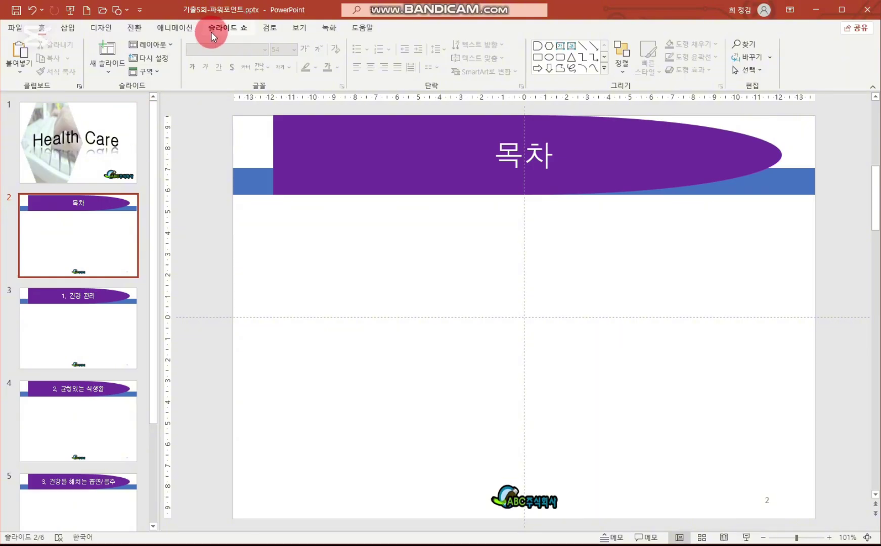
Draw a thin, wide L-shape about 16 cm long below the title on slide 2, right of the slide's centre.
{"action": "left_click", "coordinate": [300, 32]}
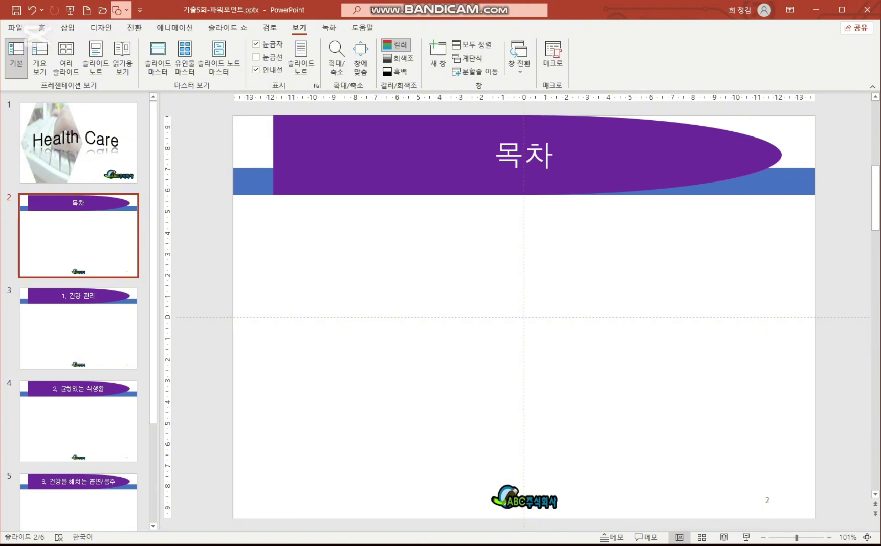
{"action": "left_click", "coordinate": [120, 9]}
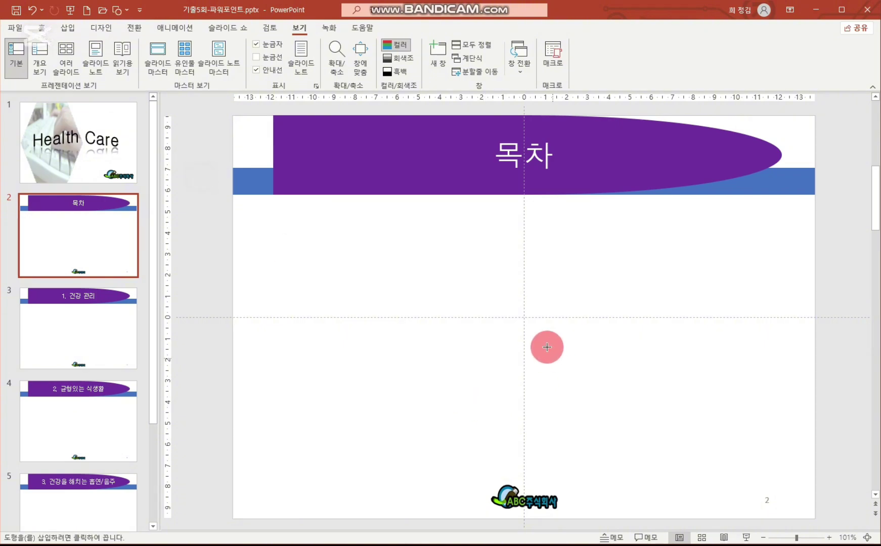
{"action": "left_click_drag", "start_coordinate": [430, 269], "coordinate": [771, 281]}
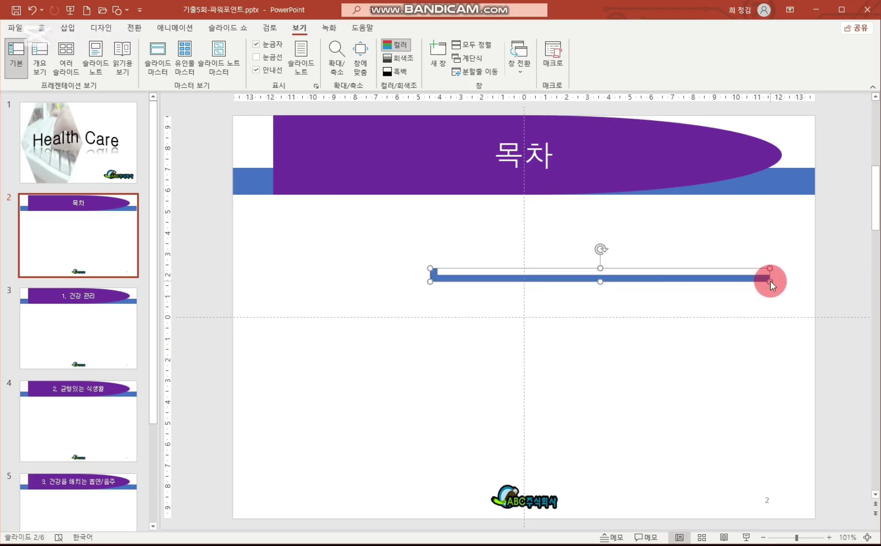